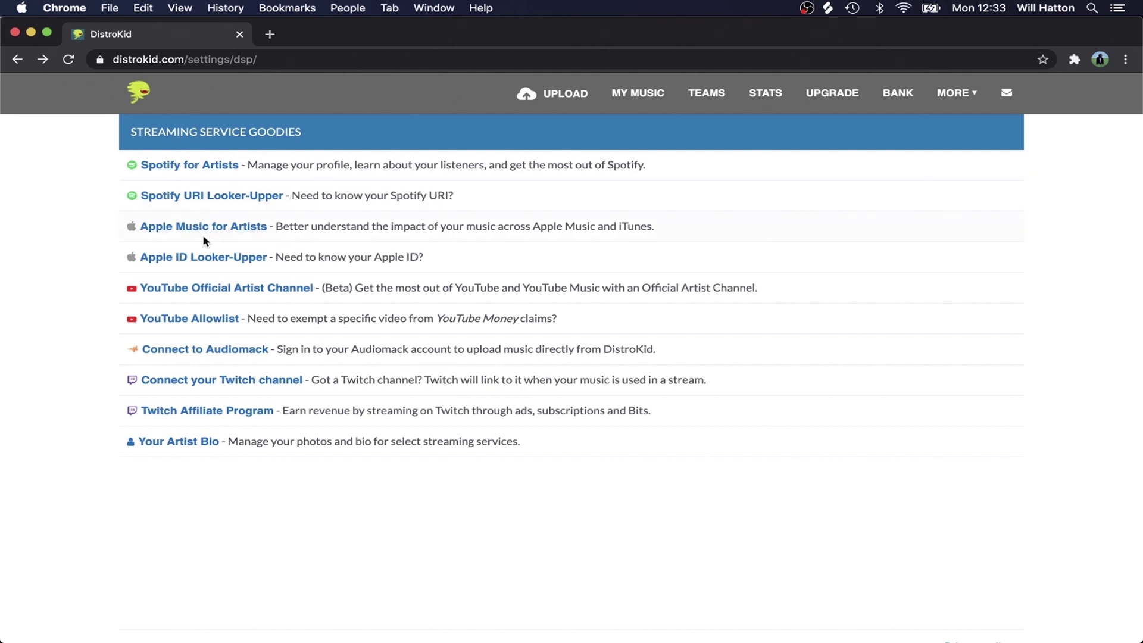
# Step: Open the YouTube Official Artist Channel goodie in DistroKid and look through the Vizy music video generator page
pyautogui.click(210, 288)
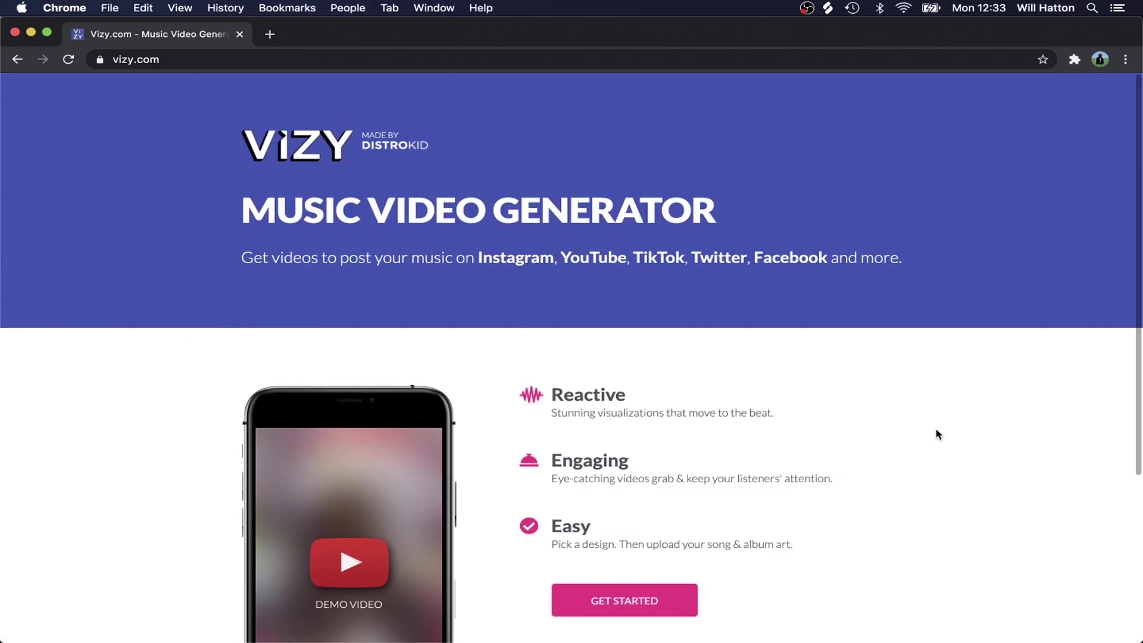
pyautogui.scroll(-5, 936, 431)
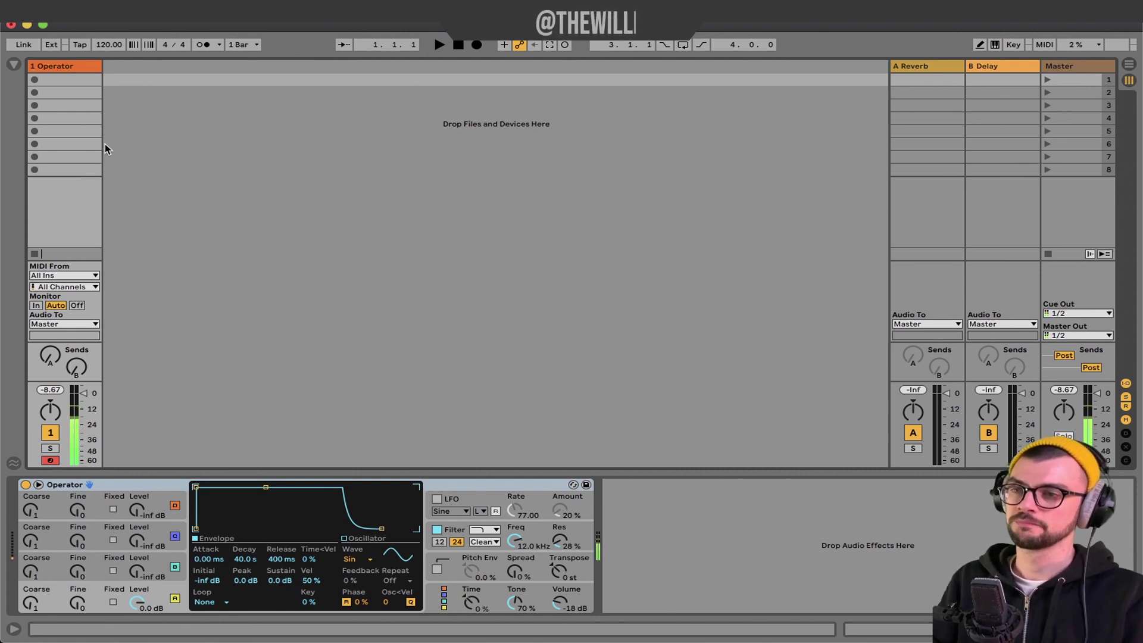
# Step: Switch to Ableton Live and add the Bouncy Notes MIDI effect from the A 11 PACKS collection before Operator on its track
pyautogui.press('super+alt+b')
pyautogui.click(50, 123)
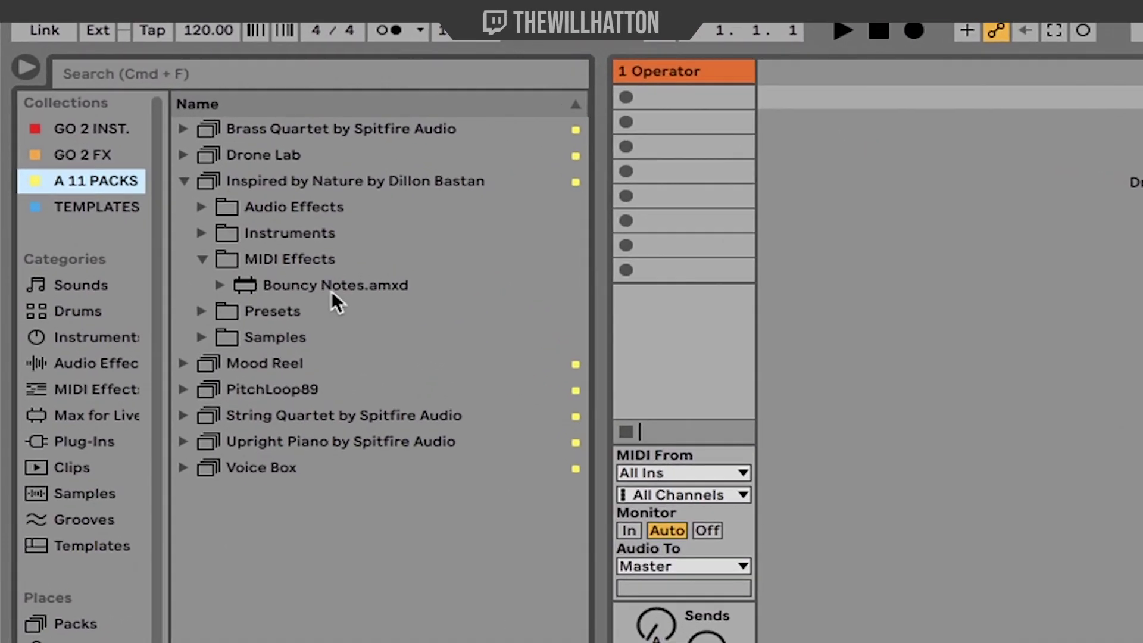
pyautogui.moveTo(142, 179); pyautogui.dragTo(372, 76)
pyautogui.moveTo(734, 91); pyautogui.dragTo(732, 92)
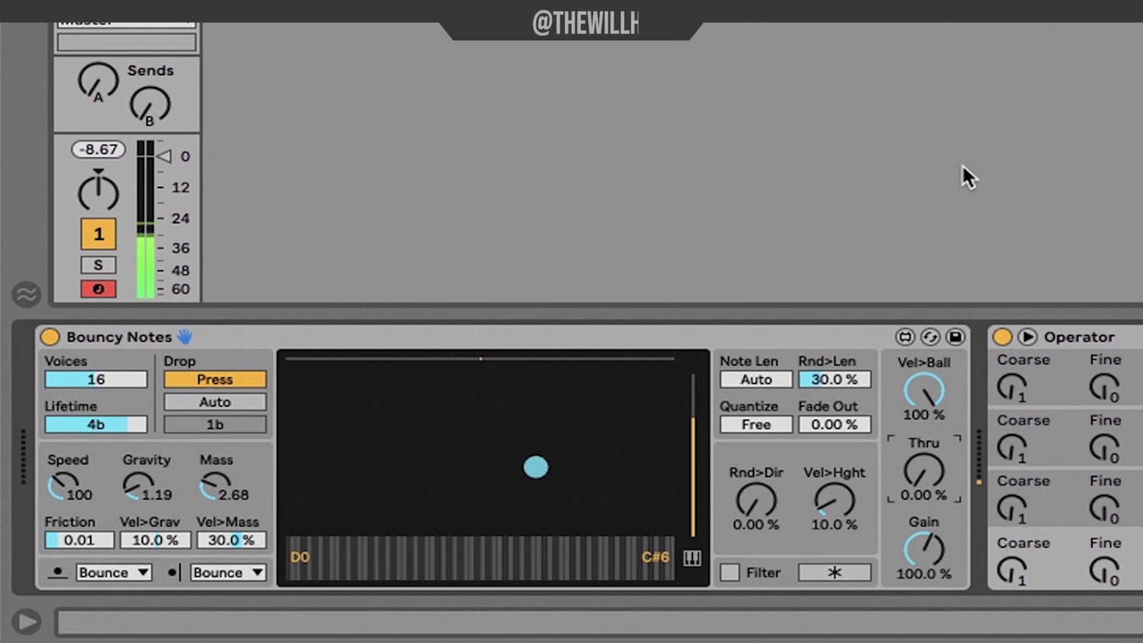
# Step: Try out the Thru and Gain amounts of Bouncy Notes, and set Gain back to 100%
pyautogui.moveTo(932, 524); pyautogui.dragTo(924, 503)
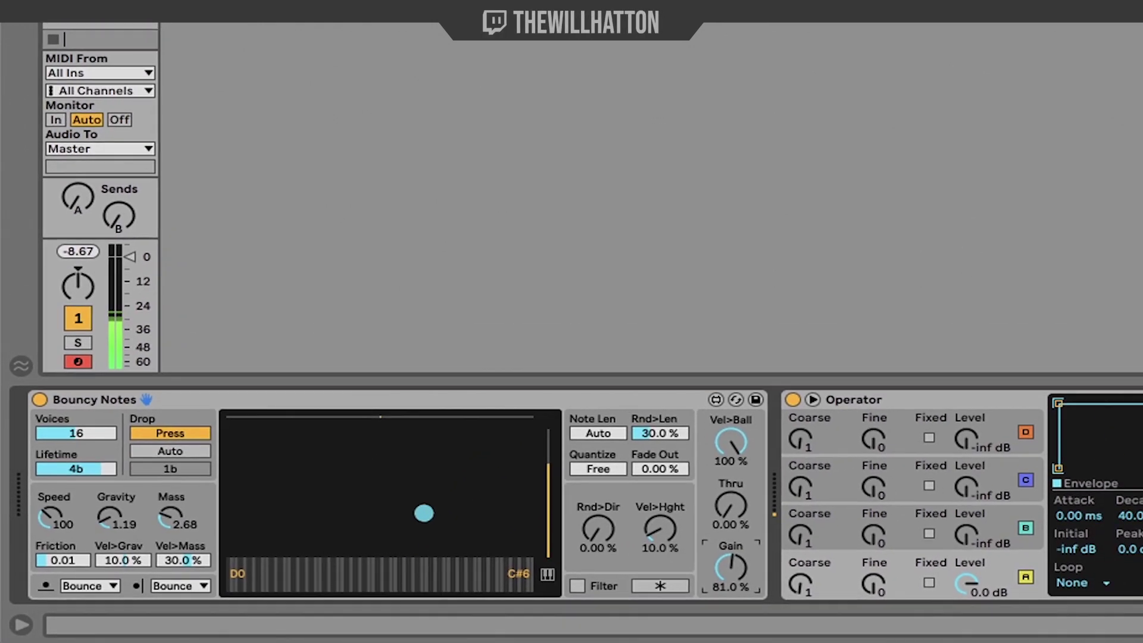
pyautogui.moveTo(731, 568); pyautogui.dragTo(731, 555)
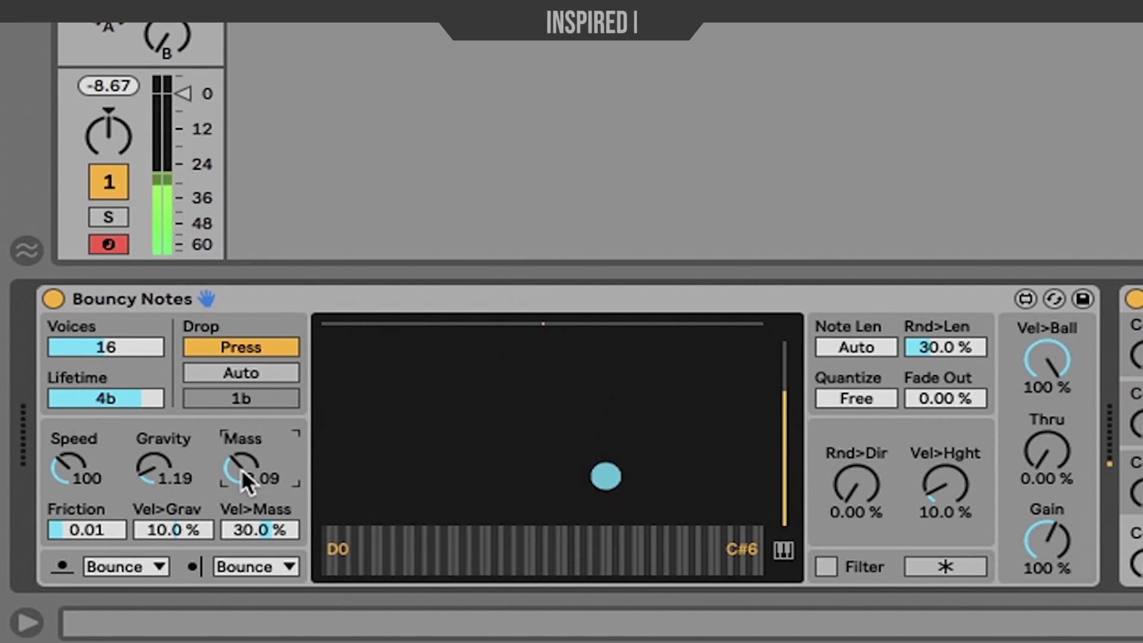
# Step: Try low and high ball physics in Bouncy Notes and set Mass to 3.90 and Gravity to 8.57
pyautogui.moveTo(241, 468); pyautogui.dragTo(241, 429)
pyautogui.moveTo(241, 469); pyautogui.dragTo(241, 512)
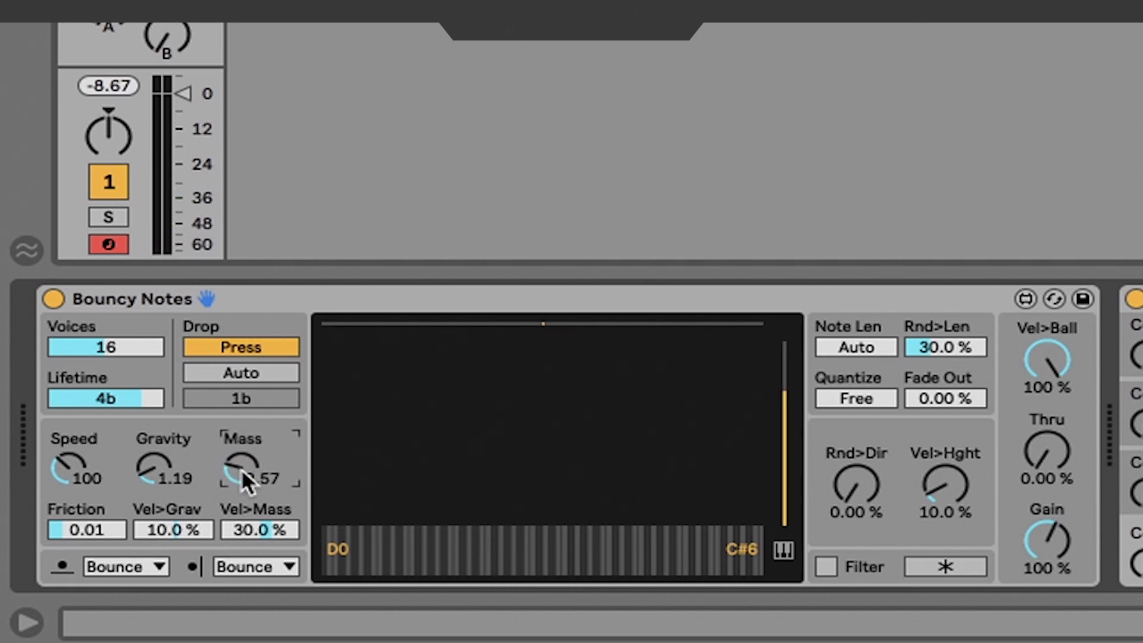
pyautogui.moveTo(241, 469); pyautogui.dragTo(241, 437)
pyautogui.click(161, 474)
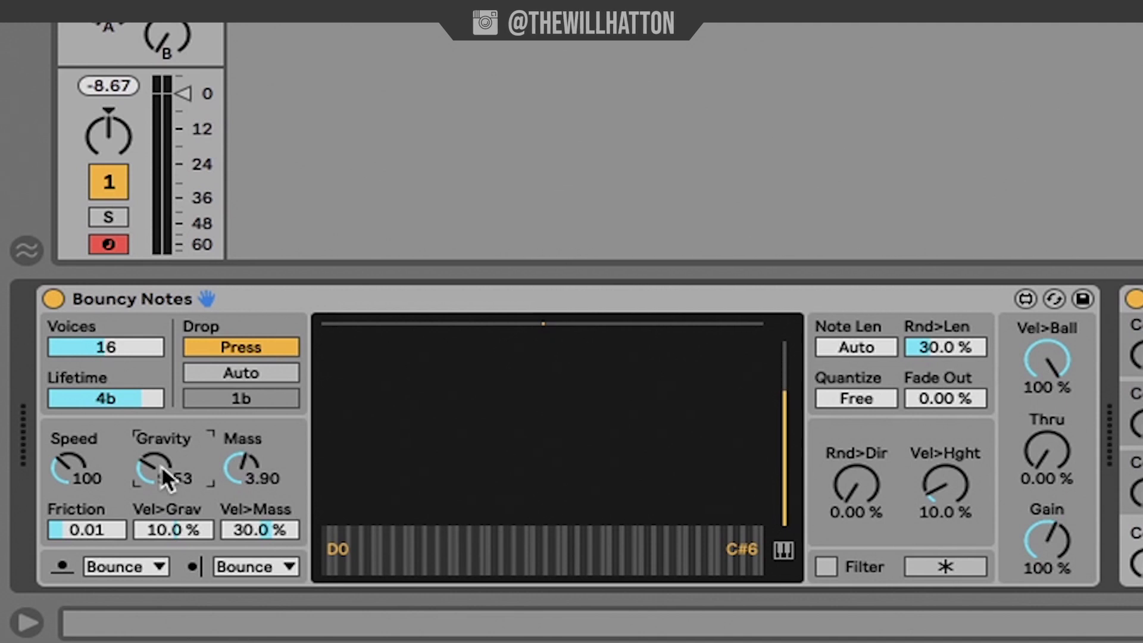
pyautogui.moveTo(161, 474); pyautogui.dragTo(161, 523)
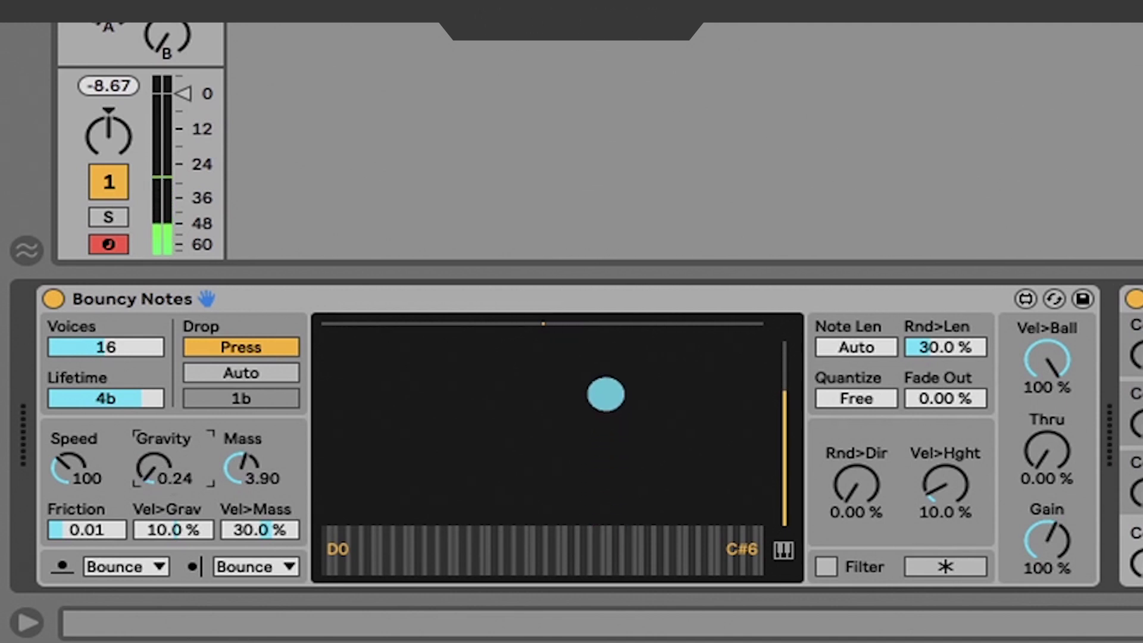
pyautogui.moveTo(168, 476); pyautogui.dragTo(169, 405)
pyautogui.moveTo(164, 469); pyautogui.dragTo(164, 488)
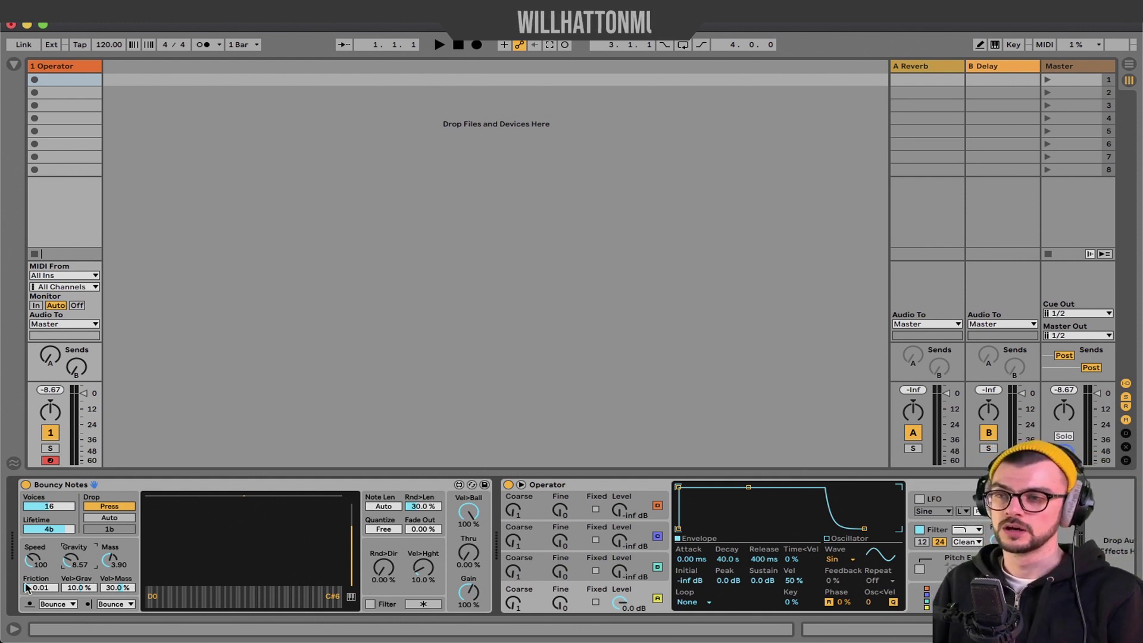
# Step: Try a high Friction value for the bouncing balls, and return Friction to 0.01
pyautogui.moveTo(48, 586); pyautogui.dragTo(45, 581)
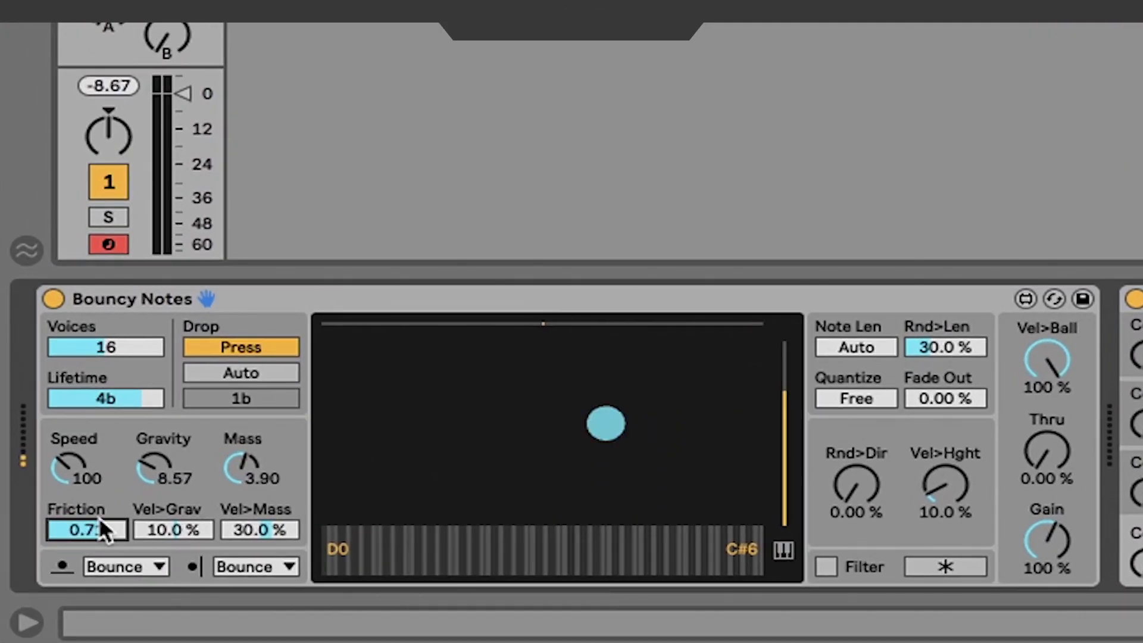
pyautogui.moveTo(99, 519); pyautogui.dragTo(89, 352)
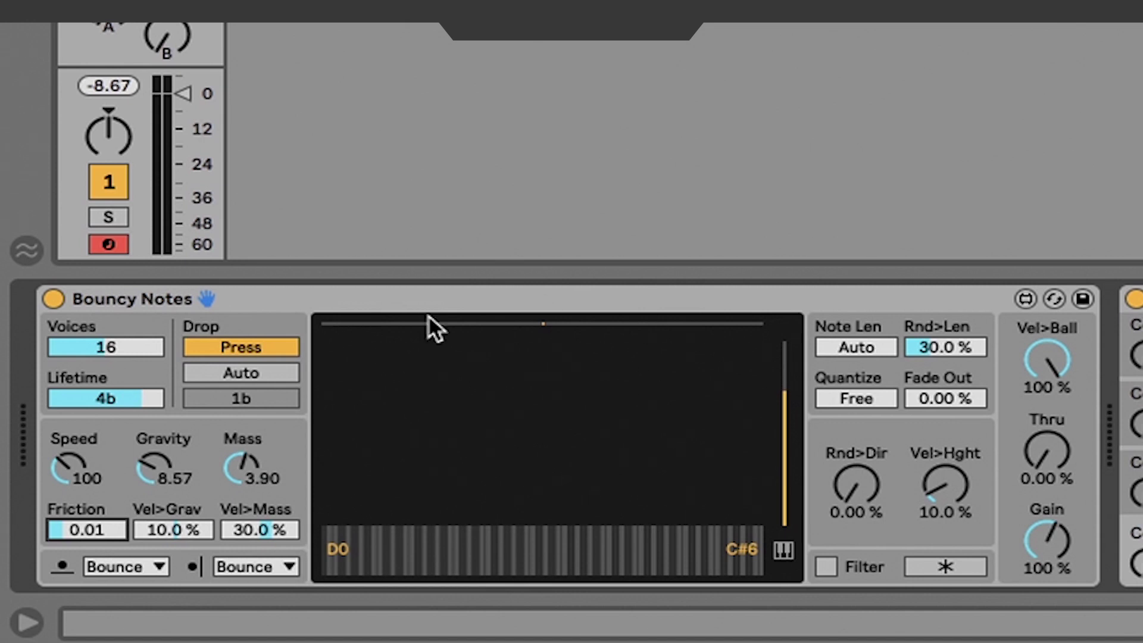
# Step: Turn on automatic ball drops at a 4n rate and limit Bouncy Notes to 4 voices
pyautogui.click(229, 370)
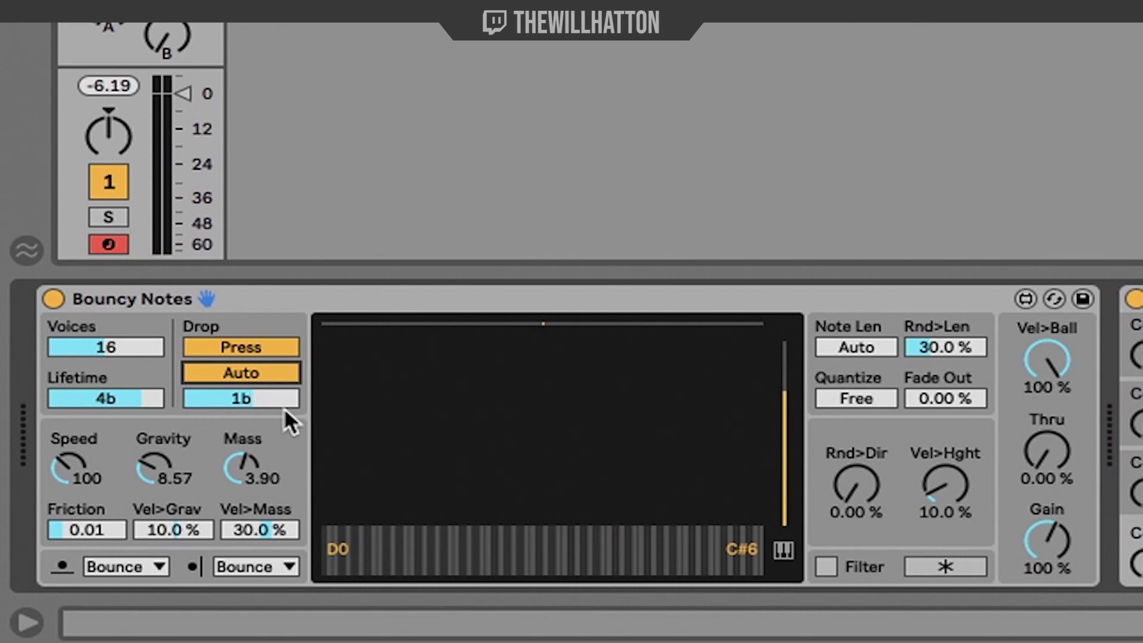
pyautogui.moveTo(284, 407); pyautogui.dragTo(234, 399)
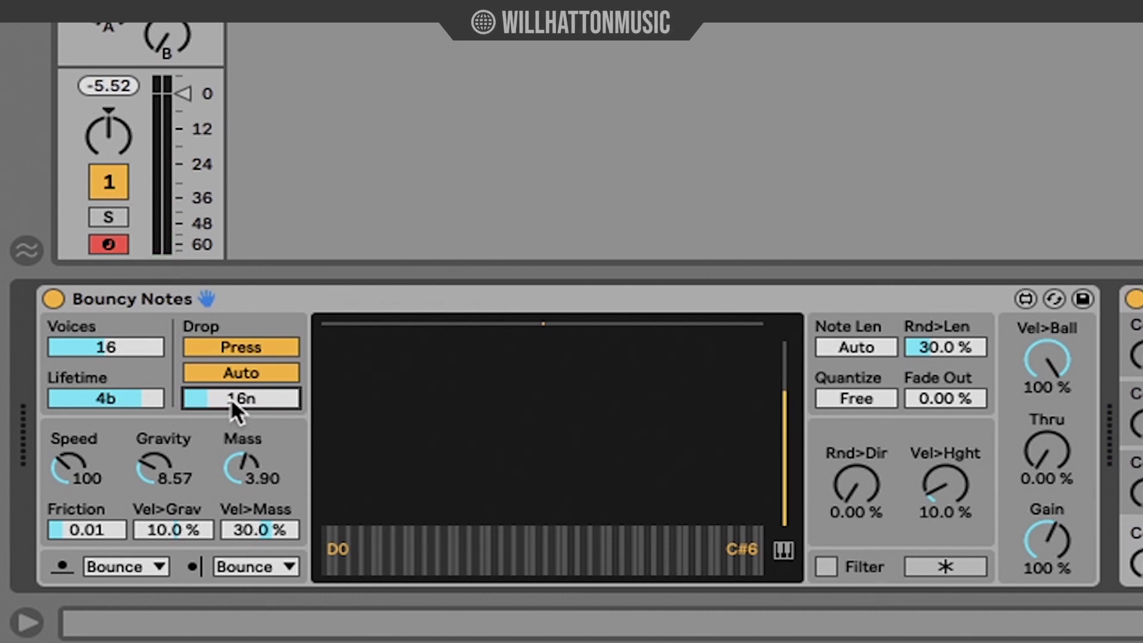
pyautogui.moveTo(231, 398); pyautogui.dragTo(232, 397)
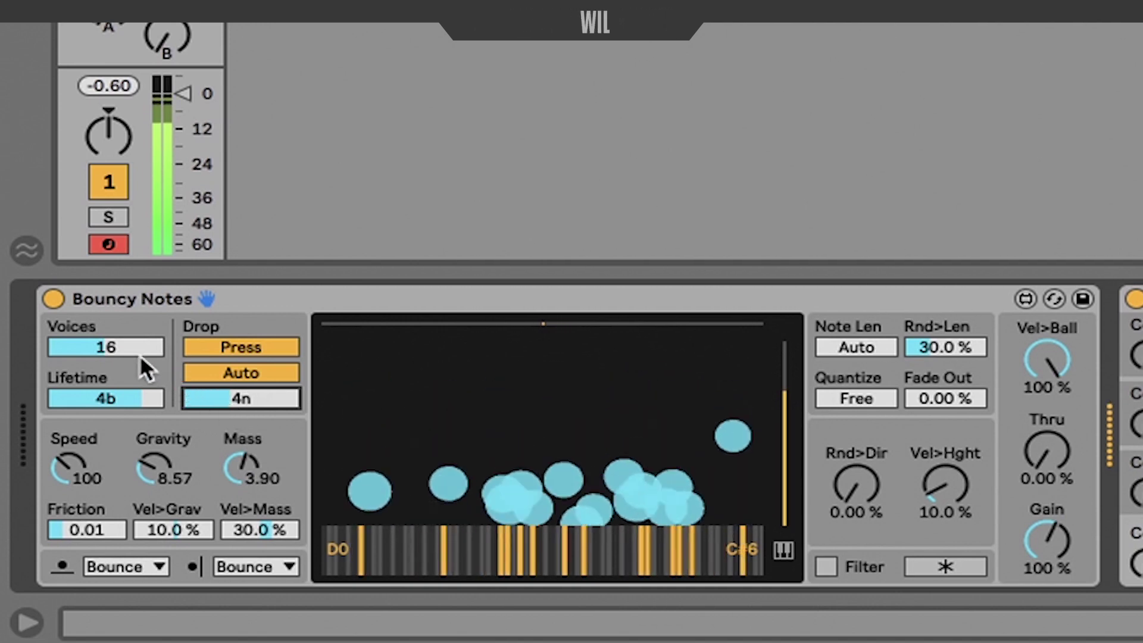
pyautogui.moveTo(140, 354); pyautogui.dragTo(139, 381)
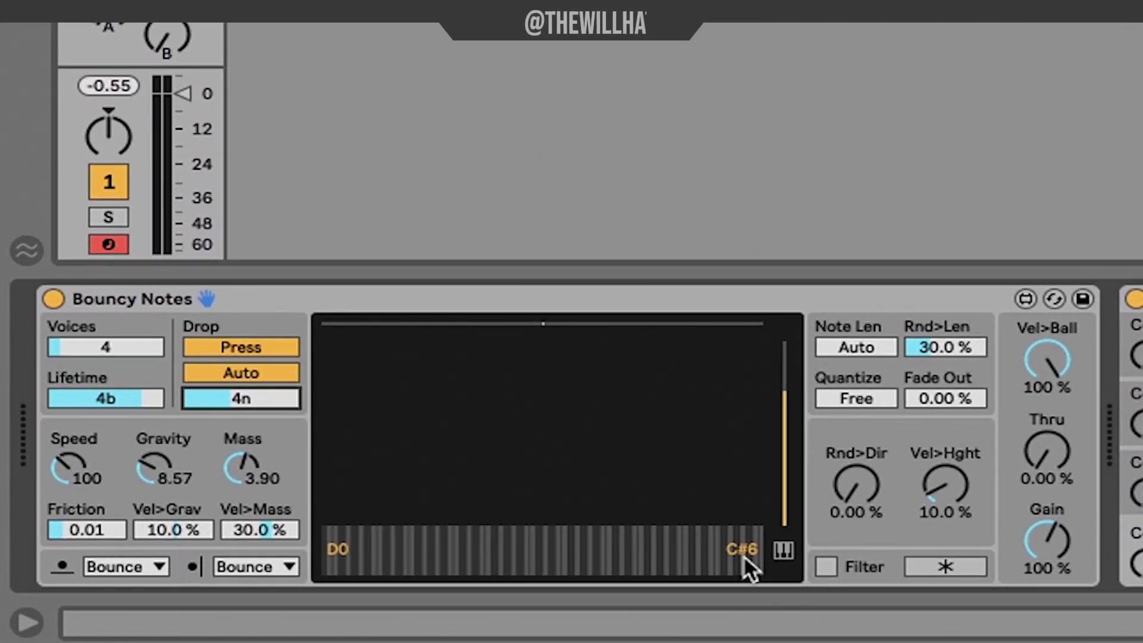
# Step: Show the scale settings of Bouncy Notes and choose the MajPent scale with C as the tonic
pyautogui.click(777, 546)
pyautogui.click(337, 565)
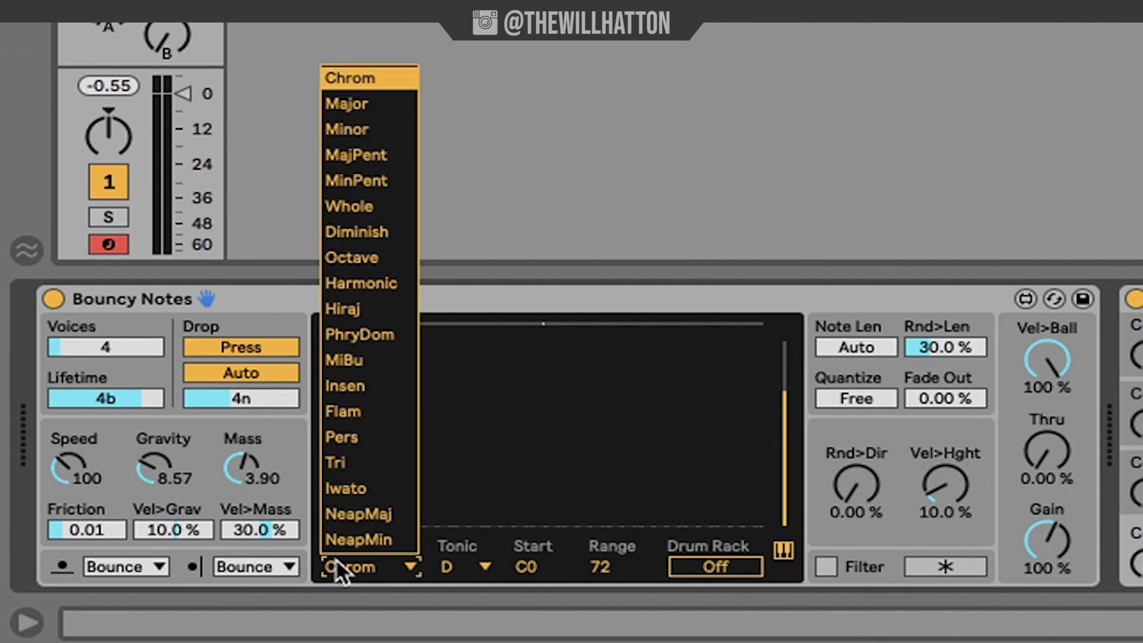
pyautogui.click(388, 99)
pyautogui.click(337, 565)
pyautogui.click(370, 107)
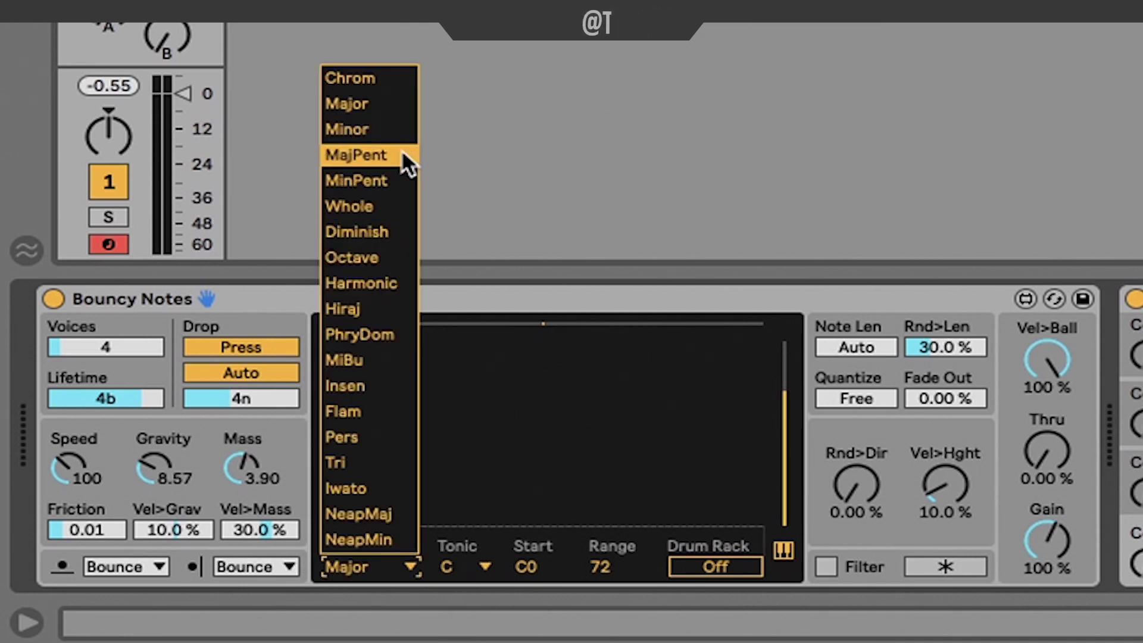
pyautogui.press('Escape')
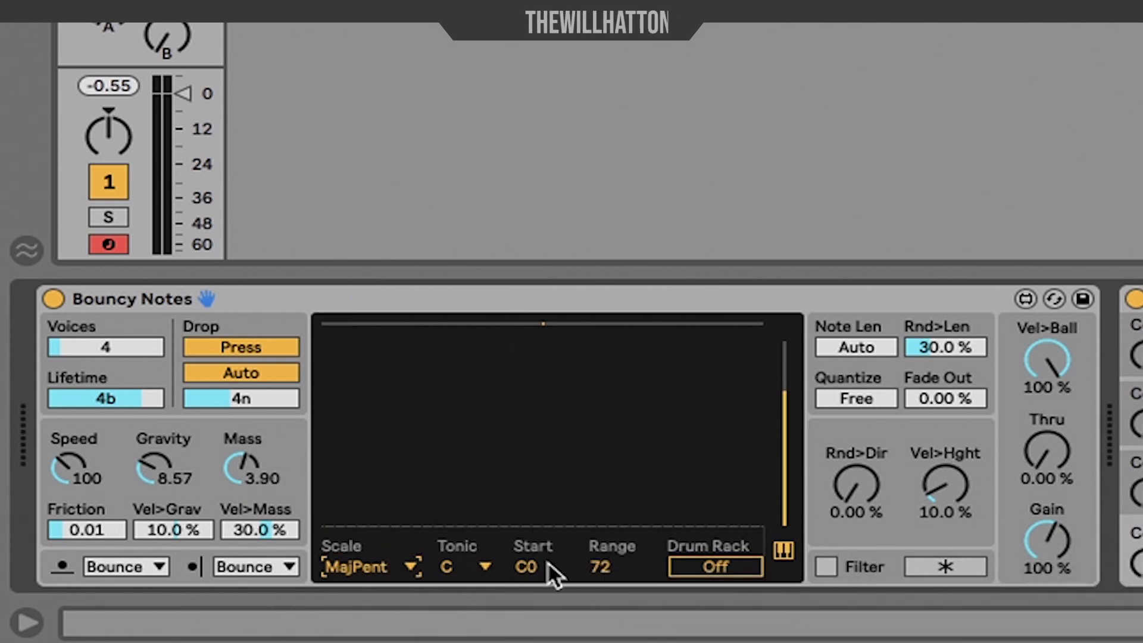
# Step: Set the scale's start note to C2 and narrow its range to 24
pyautogui.moveTo(527, 562); pyautogui.dragTo(528, 539)
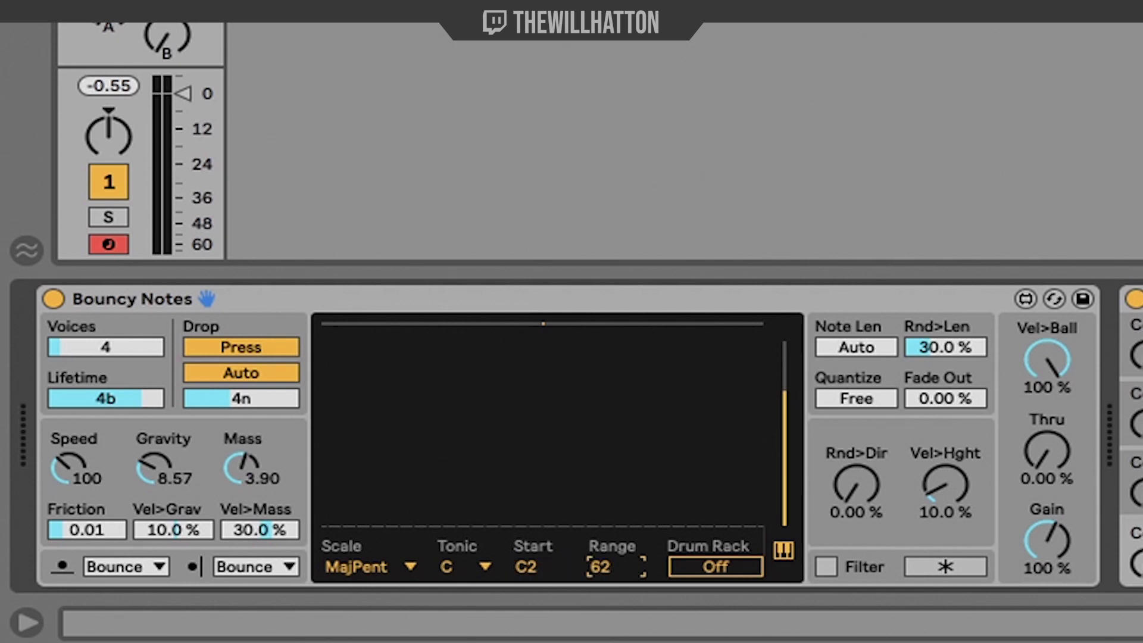
pyautogui.moveTo(608, 565); pyautogui.dragTo(608, 586)
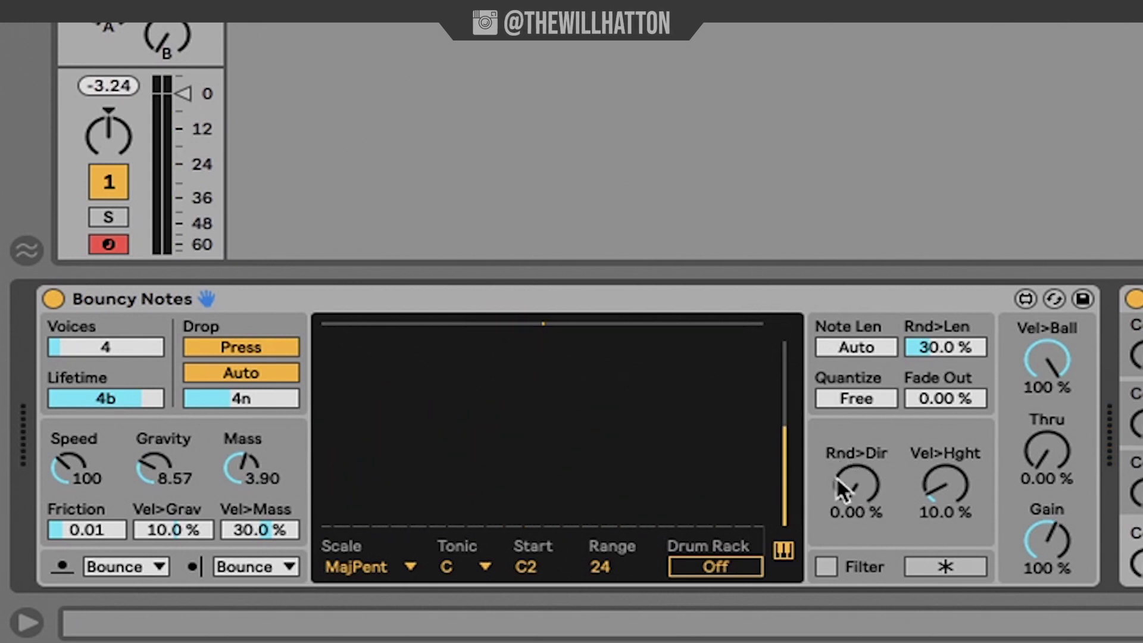
# Step: Set the random direction amount to 41.7% and quantize the bounced notes to 8n
pyautogui.moveTo(850, 492); pyautogui.dragTo(850, 473)
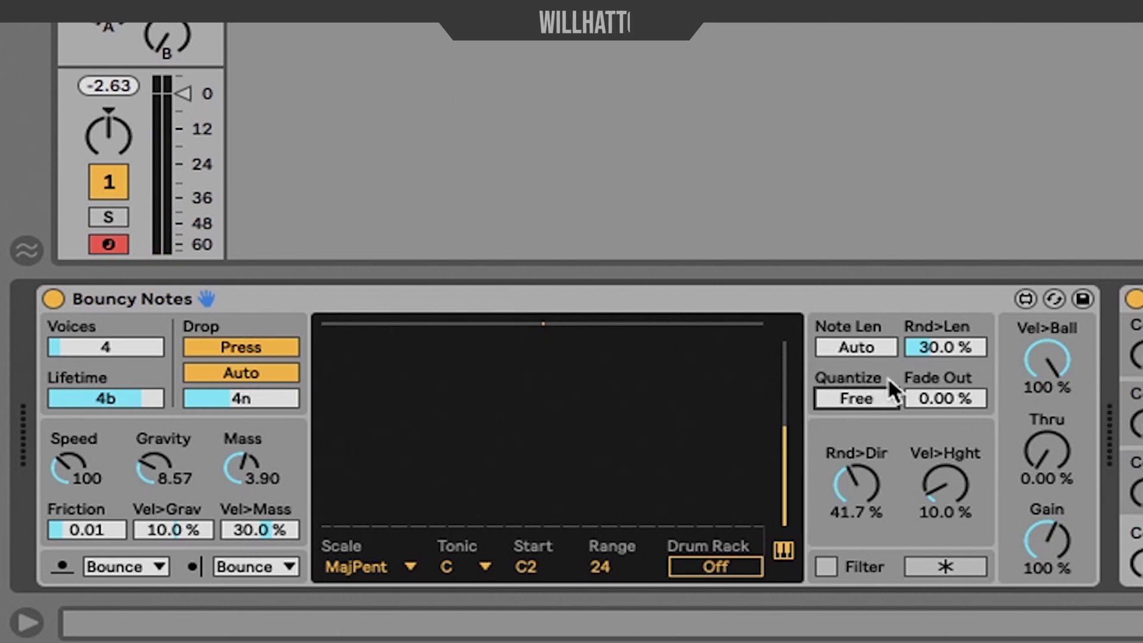
pyautogui.moveTo(864, 399); pyautogui.dragTo(864, 372)
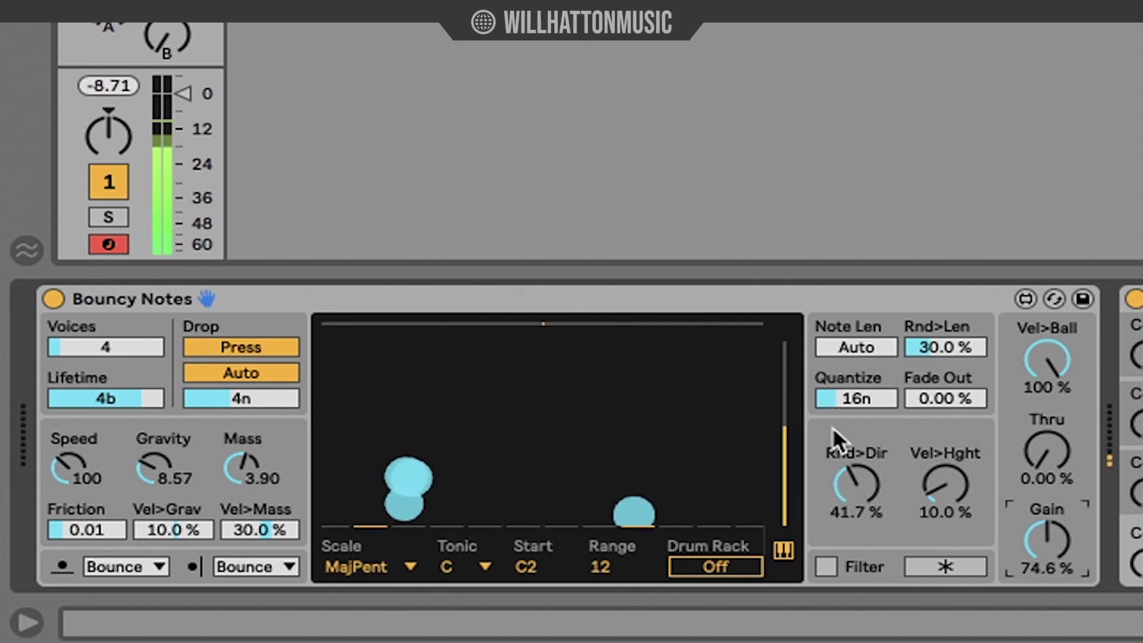
pyautogui.moveTo(849, 398)
pyautogui.mouseDown()
pyautogui.moveTo(849, 383)
pyautogui.moveTo(849, 398)
pyautogui.mouseUp()
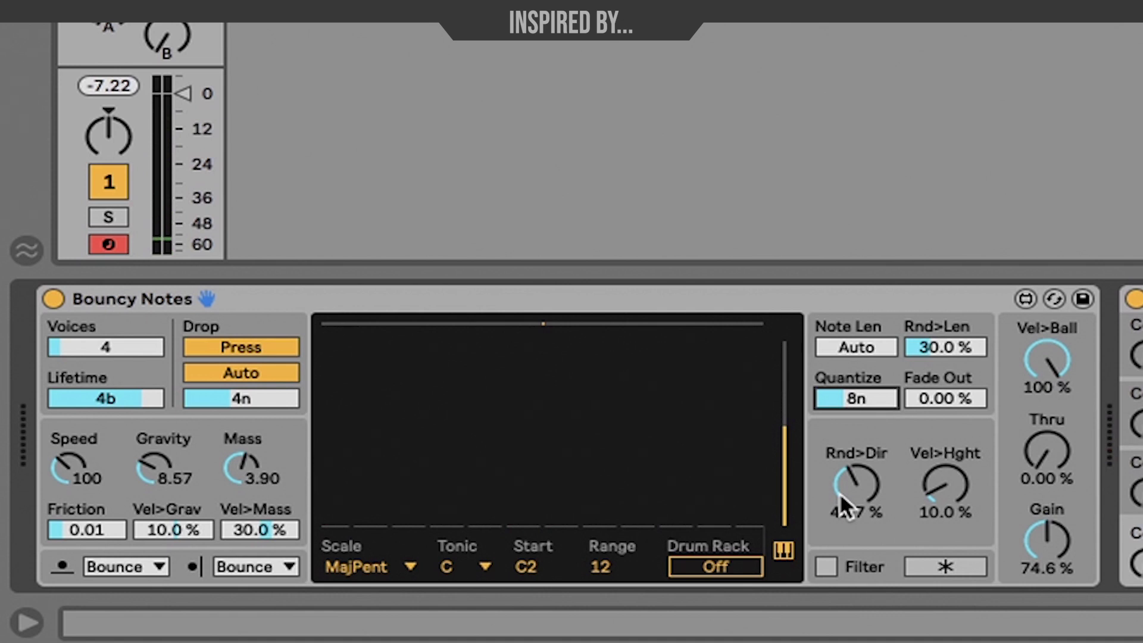
# Step: Try out a horizontal and a vertical barrier for the balls in the Bouncy Notes display, and remove both barriers
pyautogui.moveTo(583, 484)
pyautogui.mouseDown()
pyautogui.moveTo(363, 473)
pyautogui.moveTo(285, 498)
pyautogui.mouseUp()
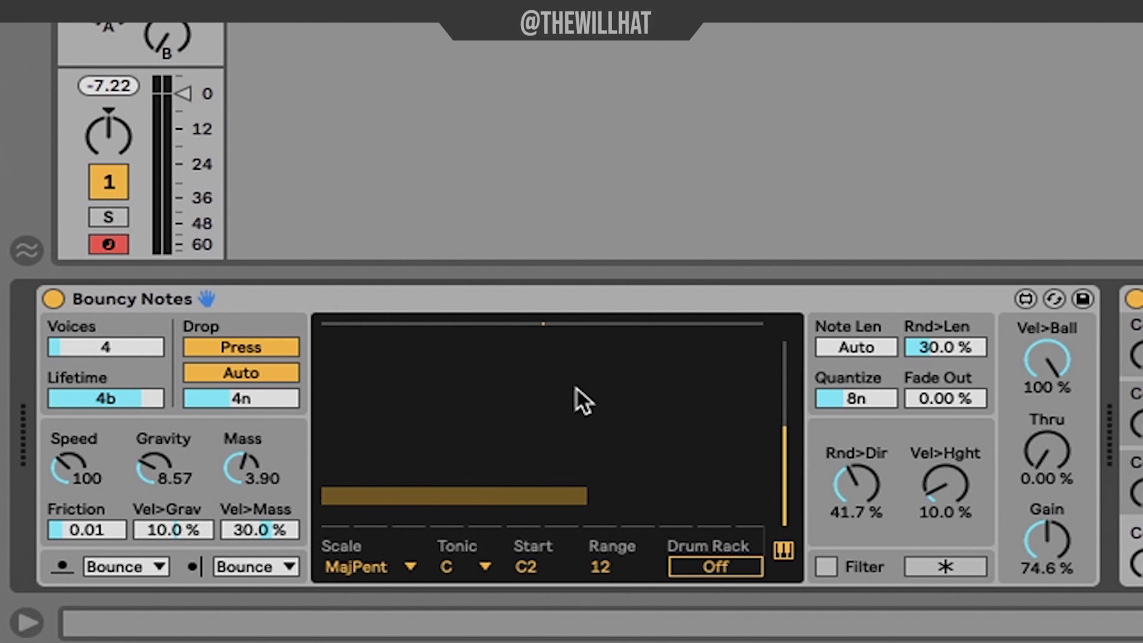
pyautogui.press('space')
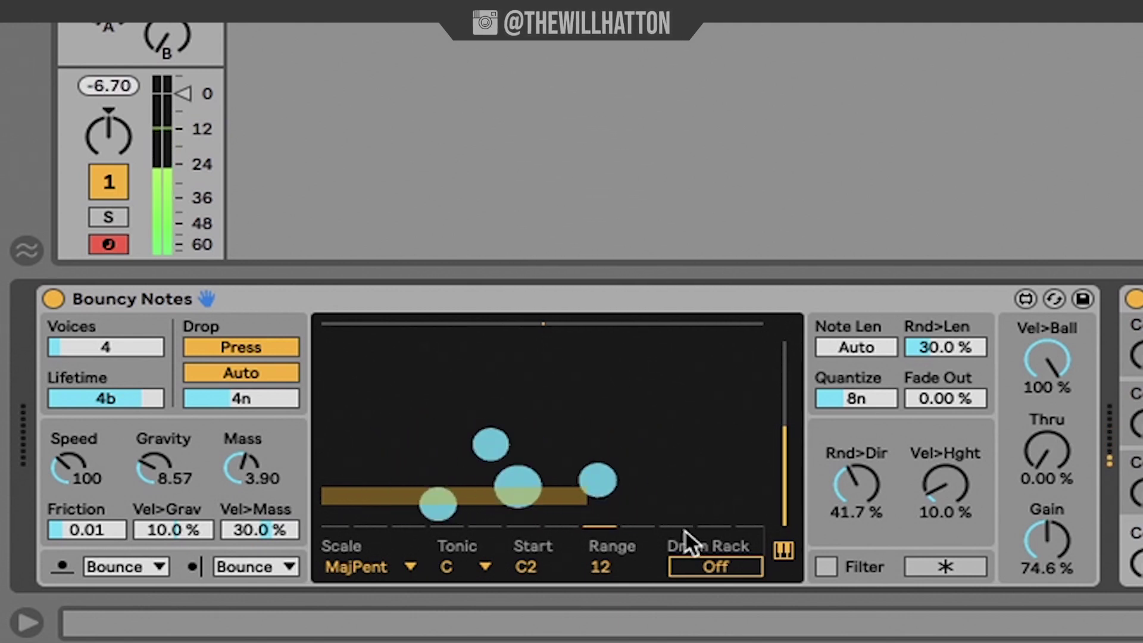
pyautogui.moveTo(613, 422); pyautogui.dragTo(616, 512)
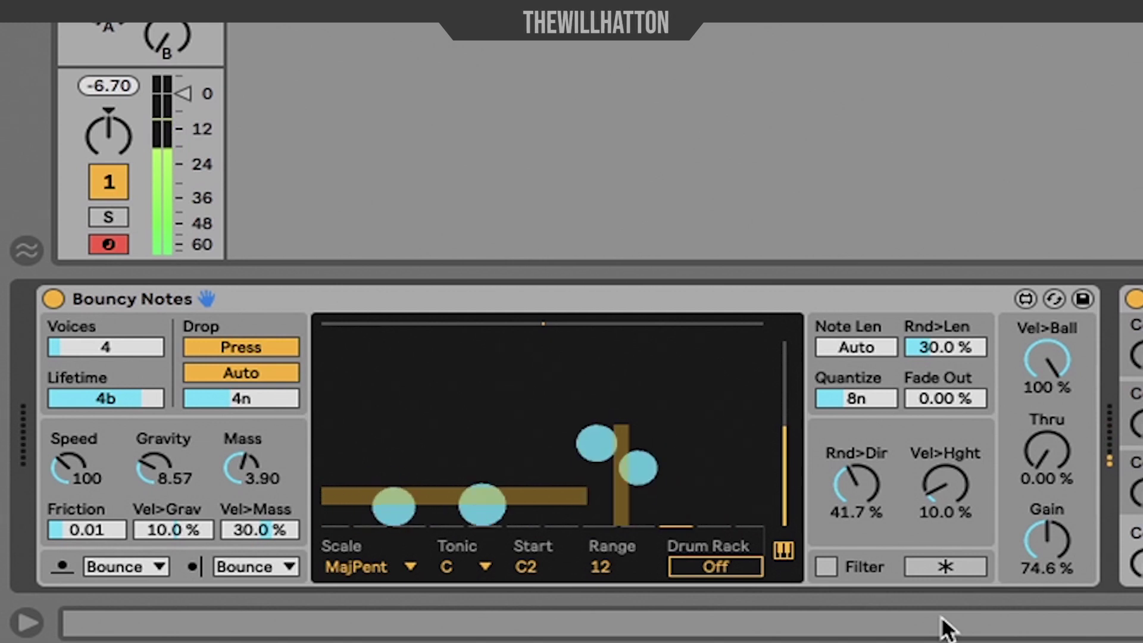
pyautogui.moveTo(621, 435); pyautogui.dragTo(620, 518)
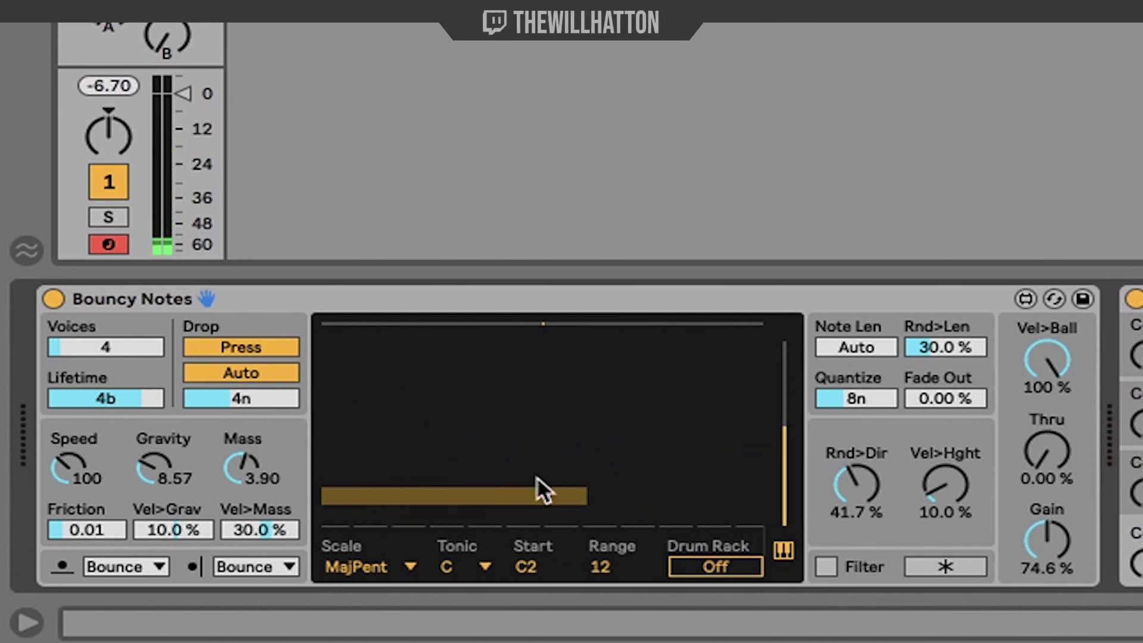
pyautogui.doubleClick(499, 490)
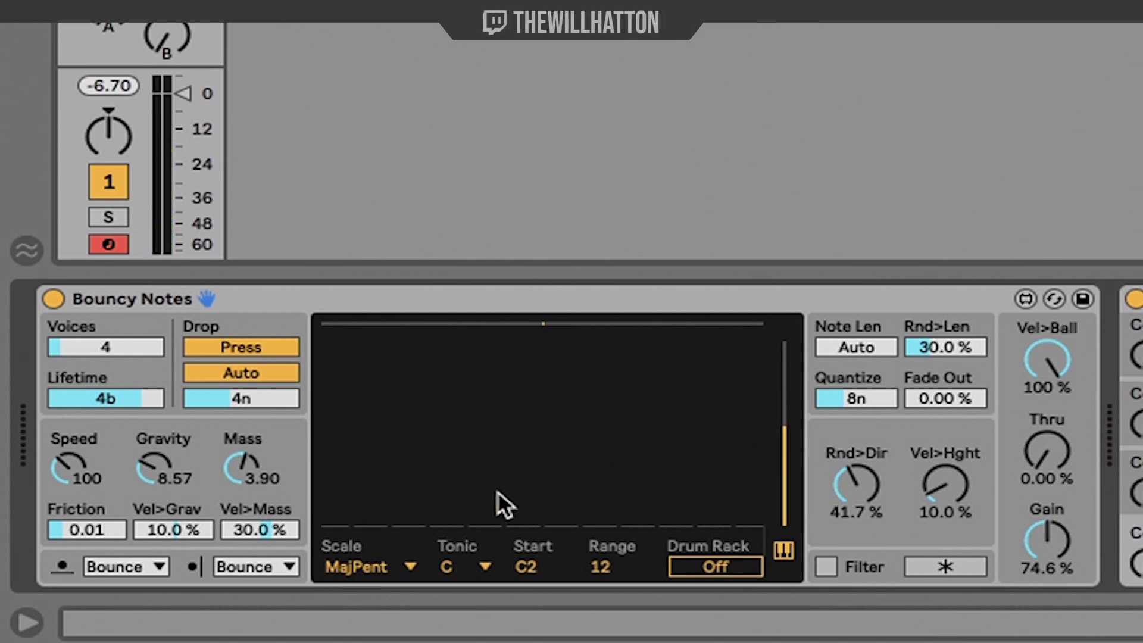
# Step: Turn off automatic ball drops and add a MIDI progression from the MIDI PROGS folder to the Operator track
pyautogui.click(258, 371)
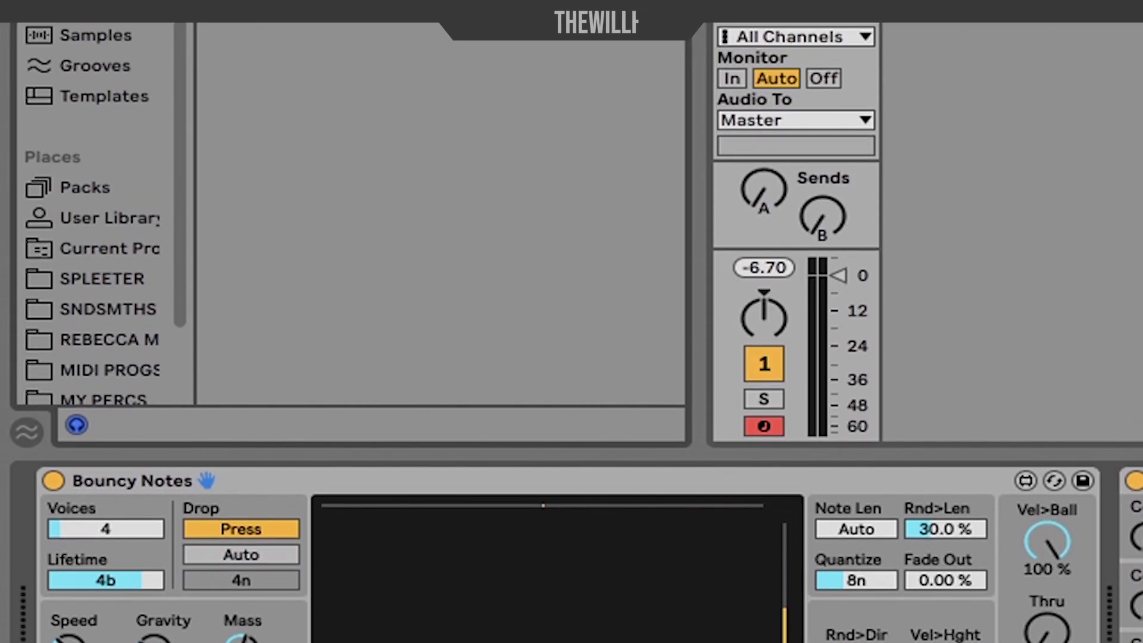
pyautogui.click(89, 371)
pyautogui.moveTo(356, 242); pyautogui.dragTo(811, 49)
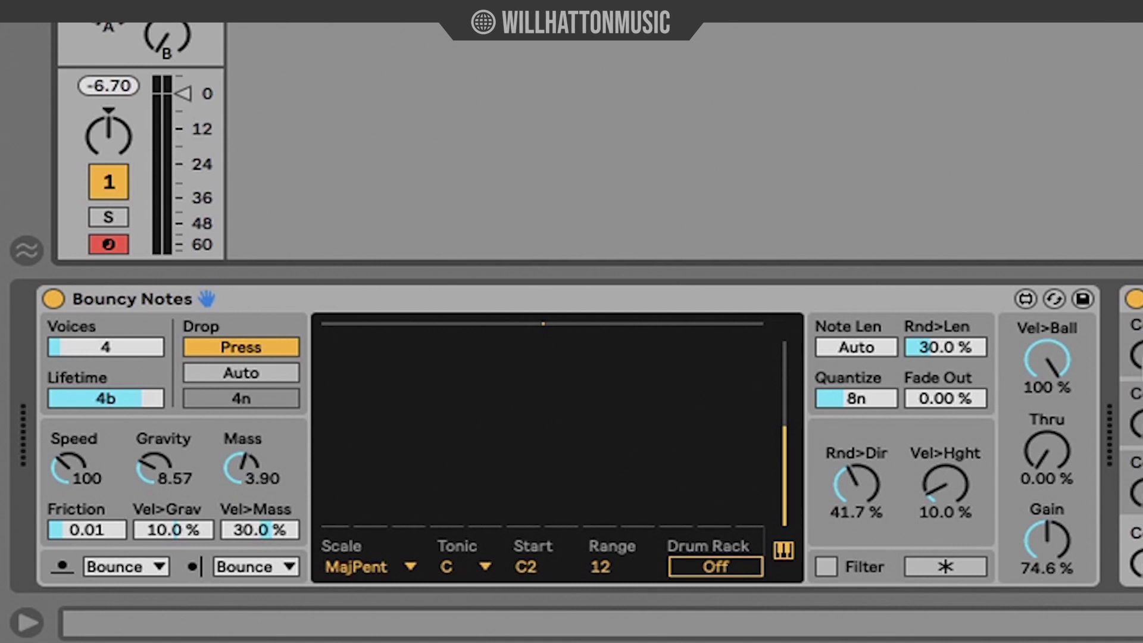
# Step: Set the Thru amount of Bouncy Notes to 42.5% and play the progression through it
pyautogui.moveTo(1046, 451); pyautogui.dragTo(1046, 405)
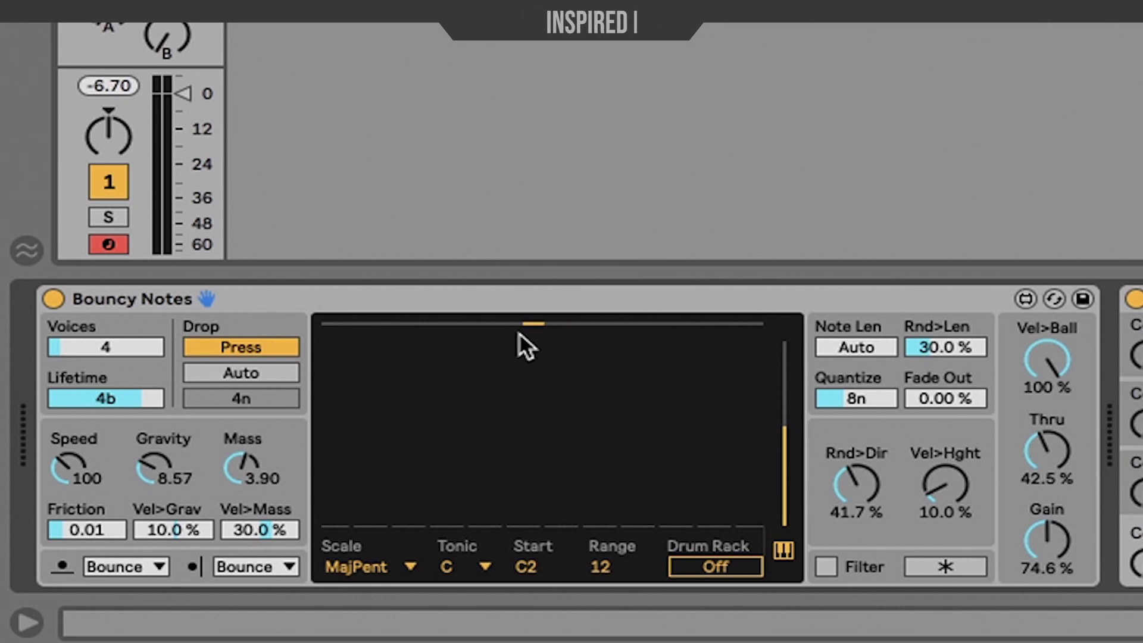
pyautogui.press('space')
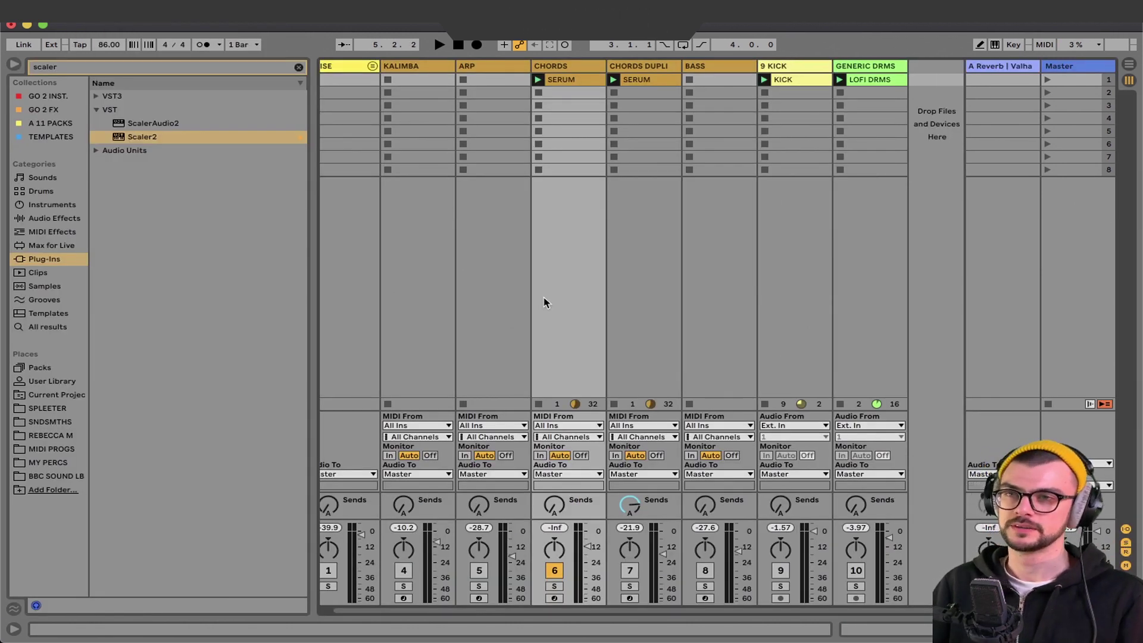
# Step: Open the SERUM clip of the CHORDS track and select the stacked chord notes in bar 5
pyautogui.doubleClick(559, 78)
pyautogui.scroll(-4, 462, 494)
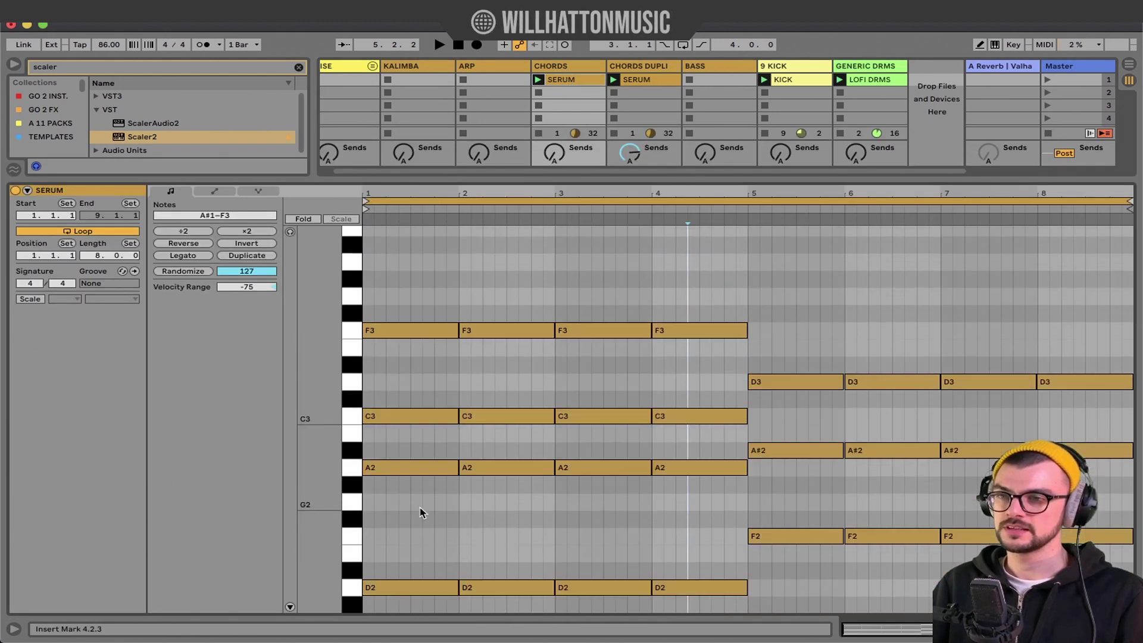
pyautogui.moveTo(795, 572); pyautogui.dragTo(791, 256)
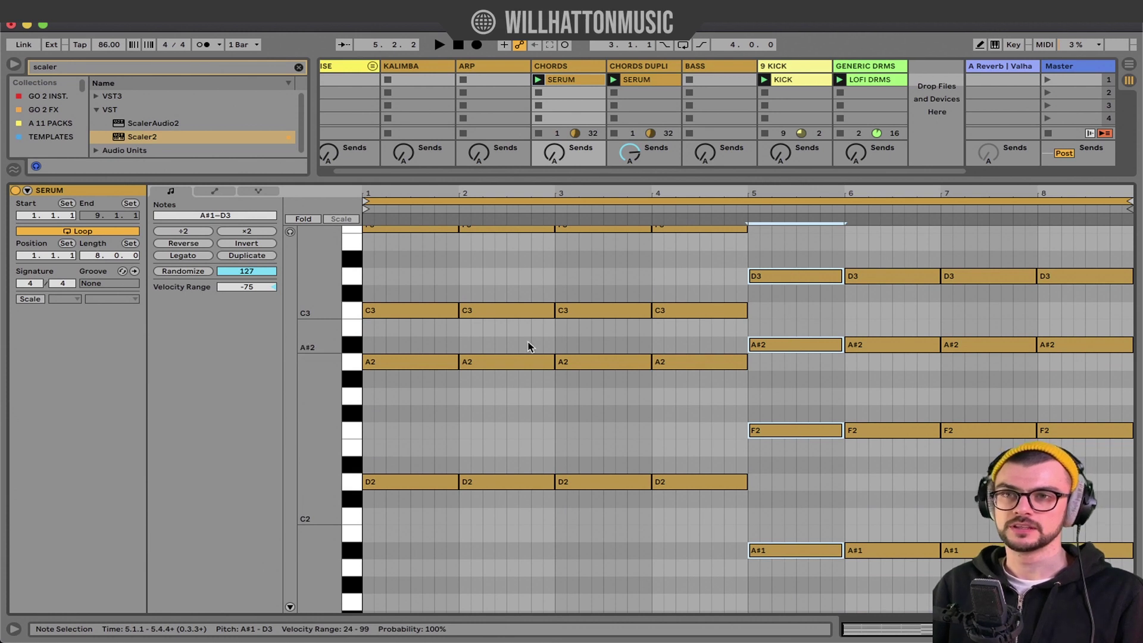
# Step: Show the devices of the CHORDS track and play its chords through Bouncy Notes
pyautogui.click(379, 520)
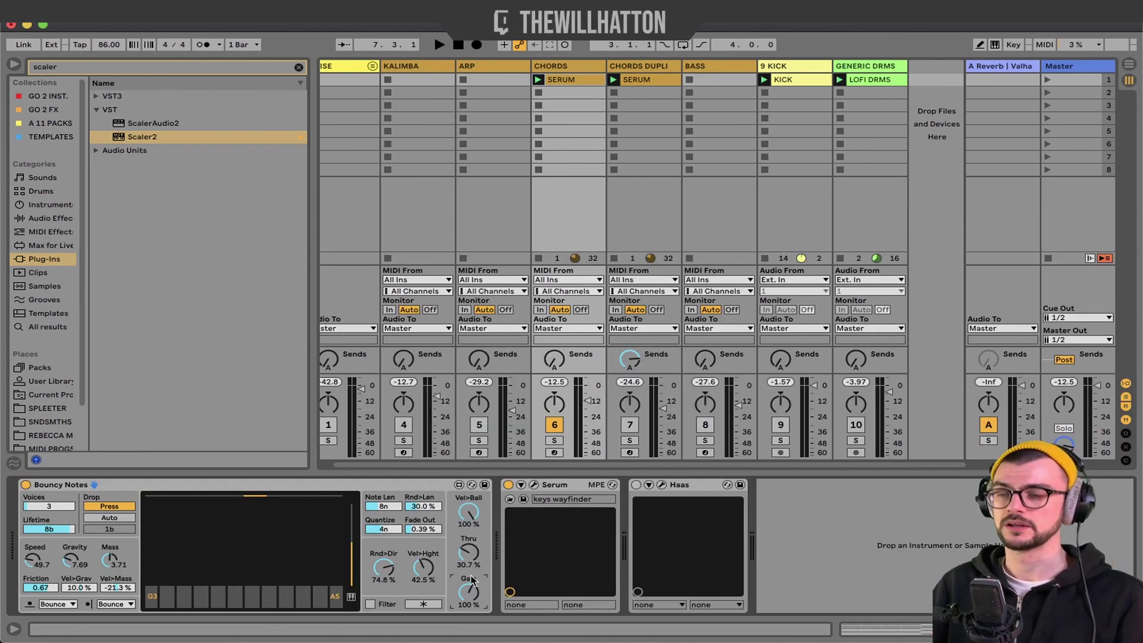
pyautogui.press('space')
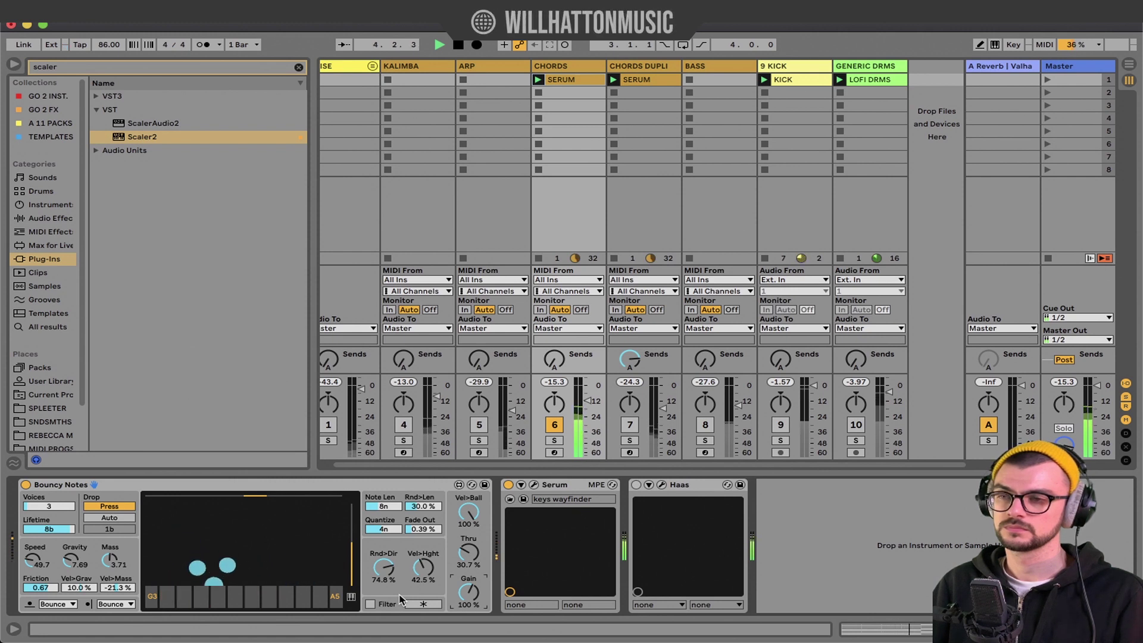
pyautogui.press('space')
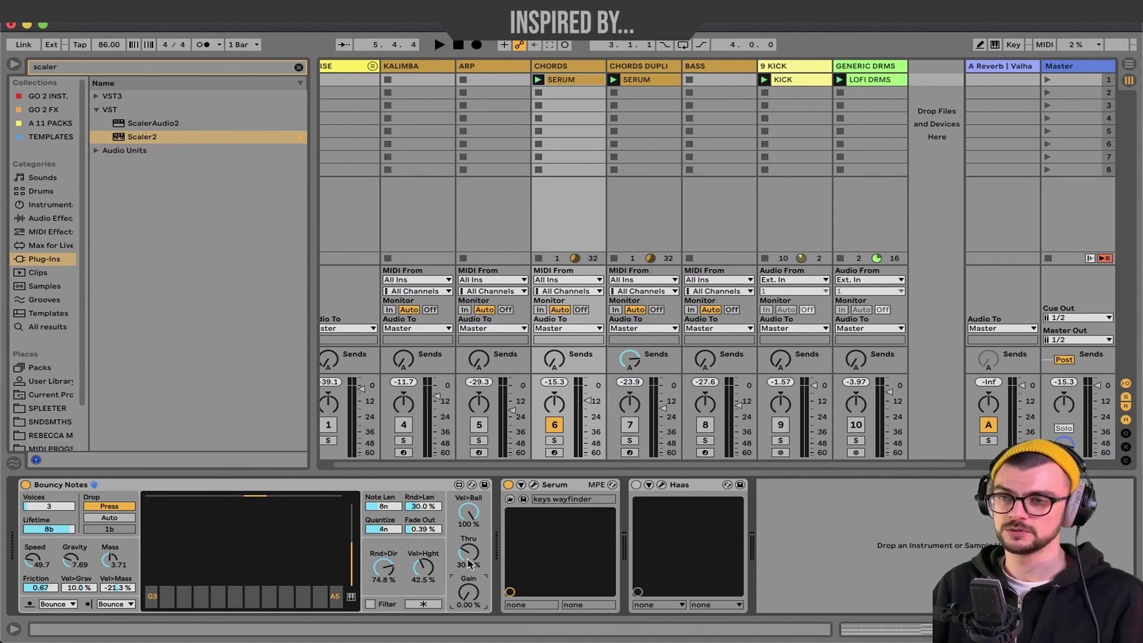
# Step: Activate the CHORDS DUPLI track and play it together with CHORDS while its Compressor is switched off
pyautogui.click(625, 67)
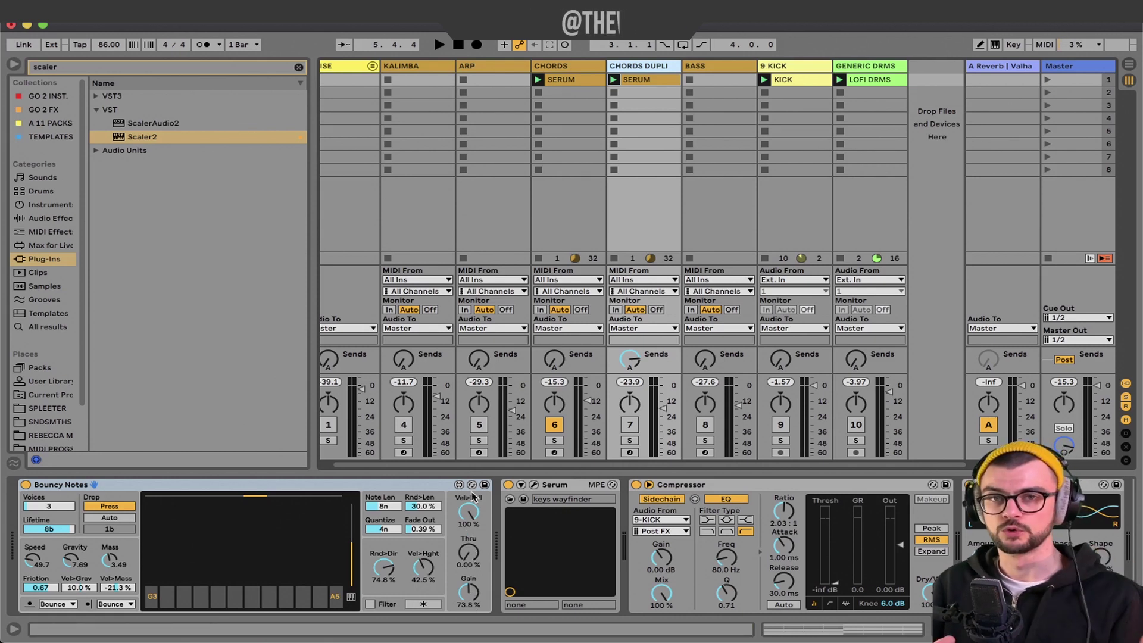
pyautogui.click(630, 424)
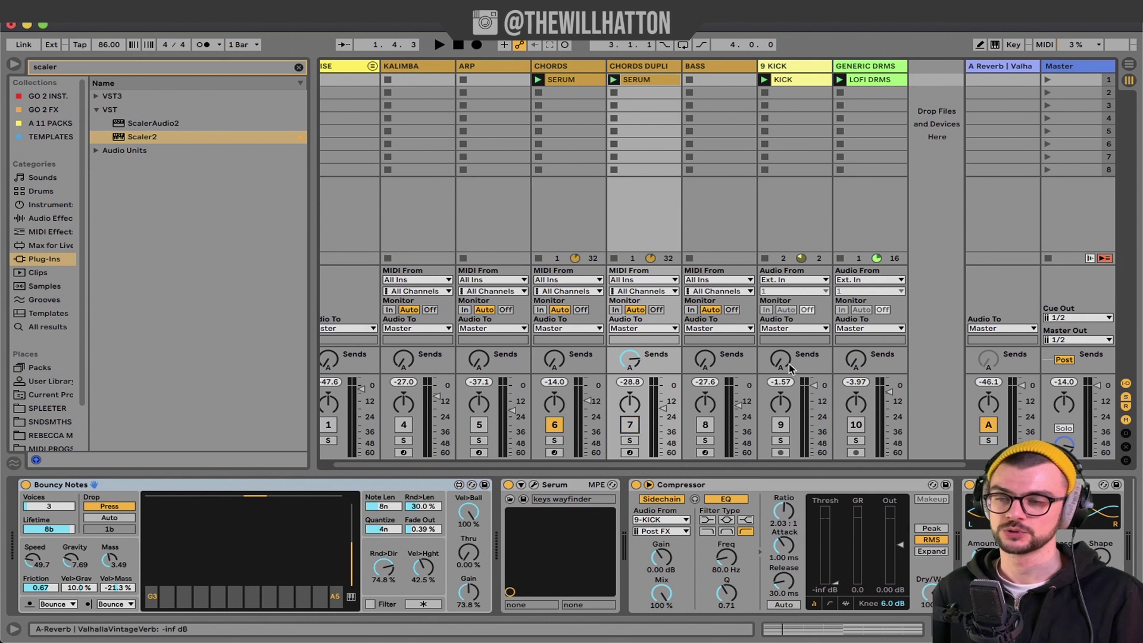
pyautogui.click(630, 424)
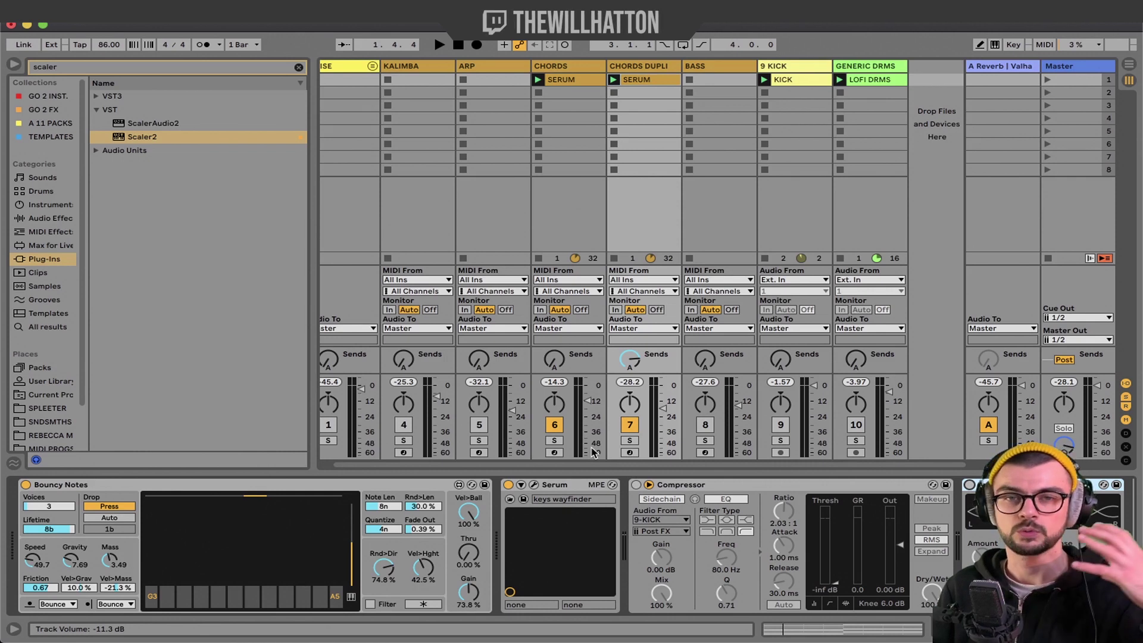
pyautogui.press('space')
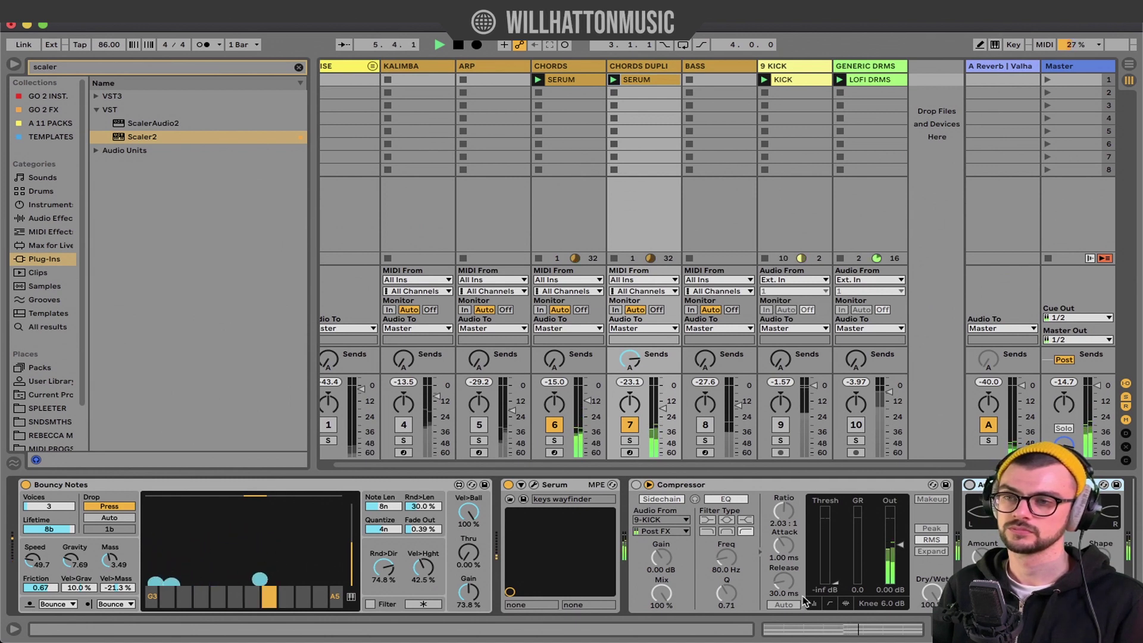
pyautogui.press('space')
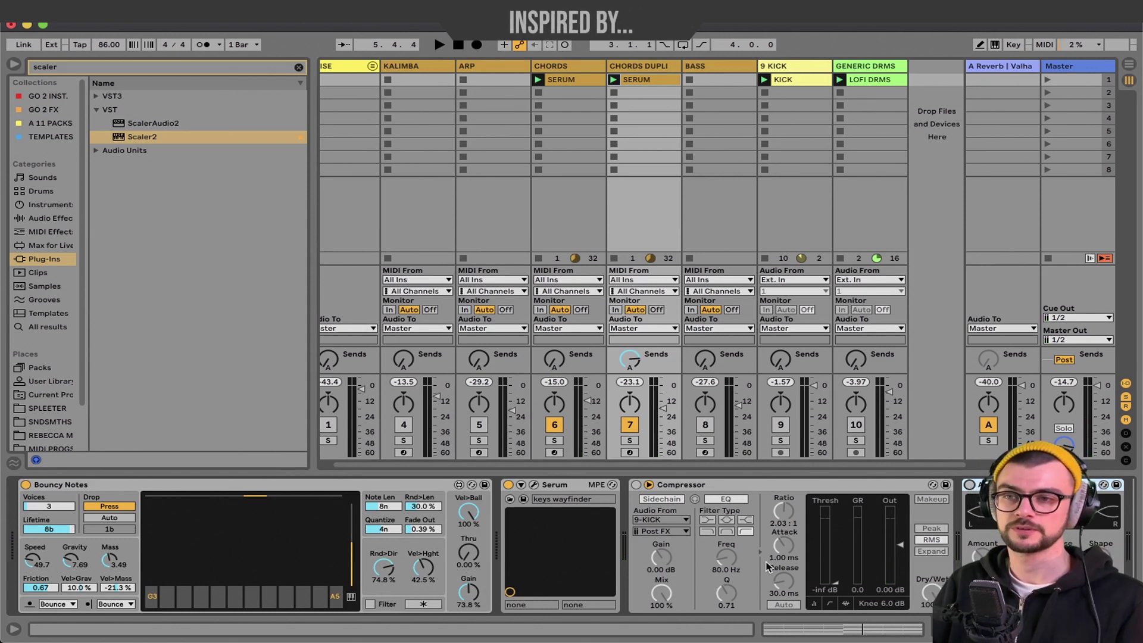
# Step: Switch the Compressor on CHORDS DUPLI back on, look at its sidechain source track 9 KICK, and play the chords again
pyautogui.click(635, 485)
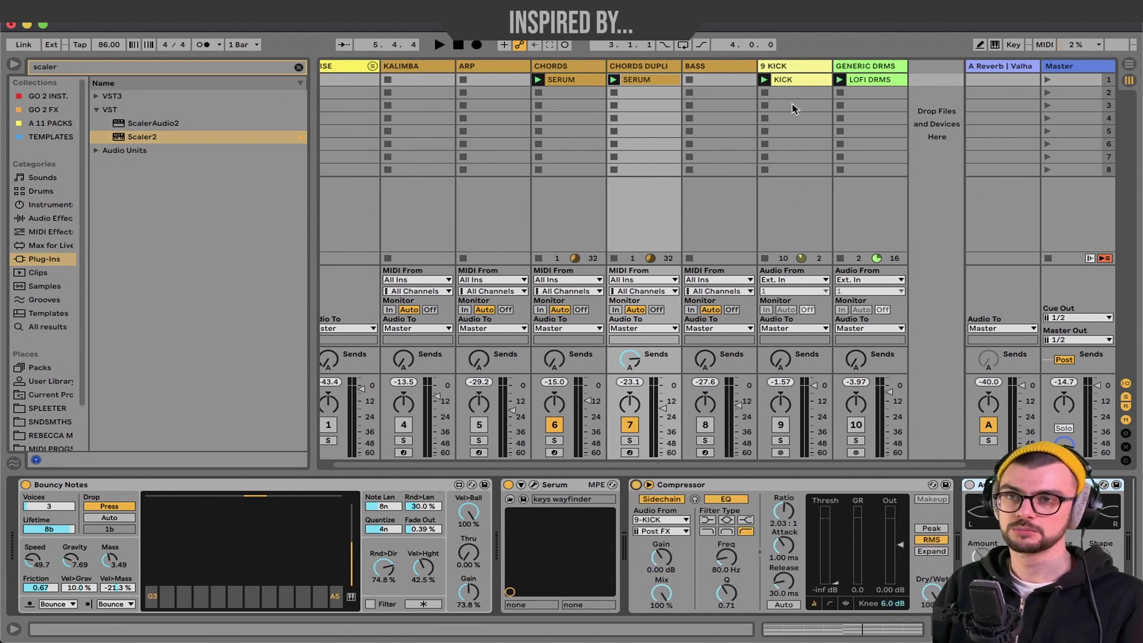
pyautogui.click(796, 68)
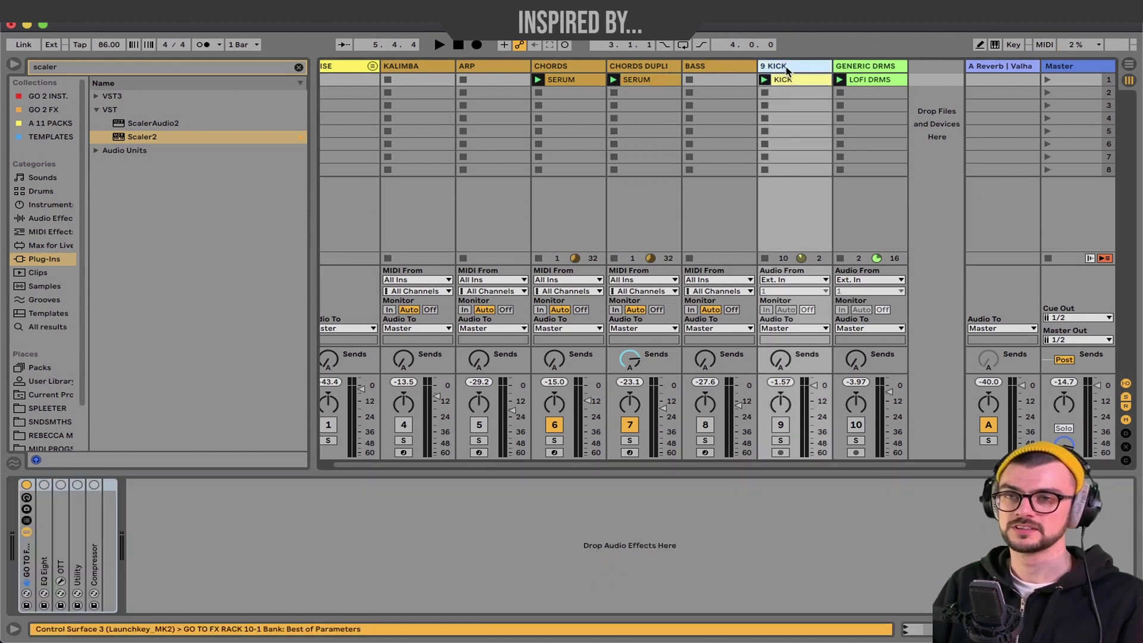
pyautogui.click(637, 66)
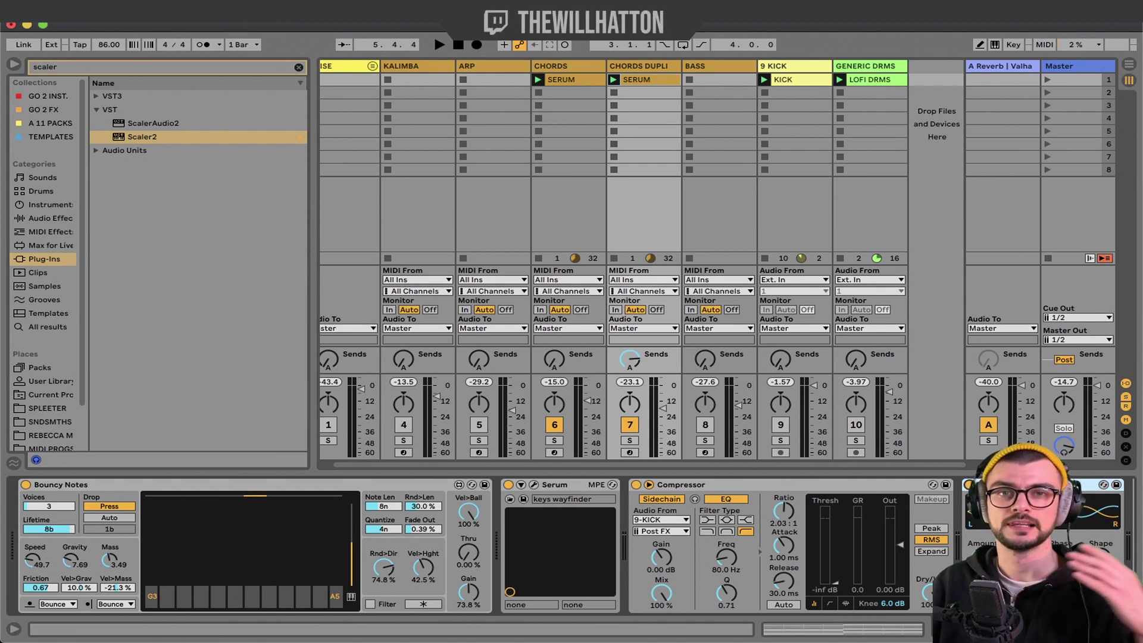
pyautogui.press('space')
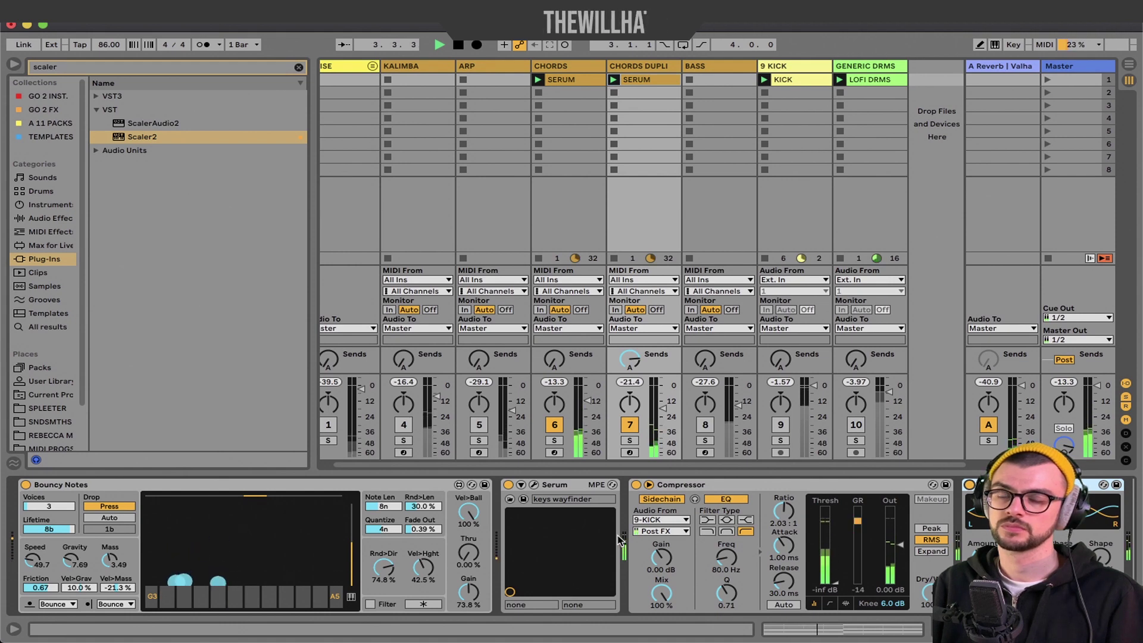
pyautogui.press('space')
# Step: Hide the browser and unfold the NOISE group to show its CRACKLE and NOISE tracks
pyautogui.click(13, 64)
pyautogui.click(59, 70)
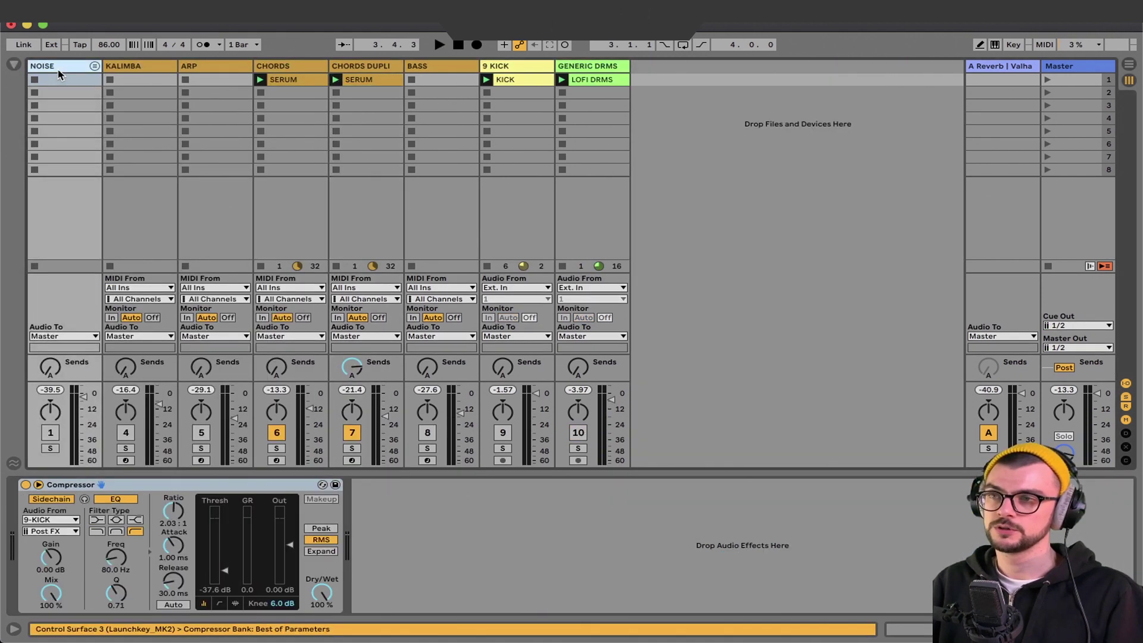
pyautogui.click(94, 66)
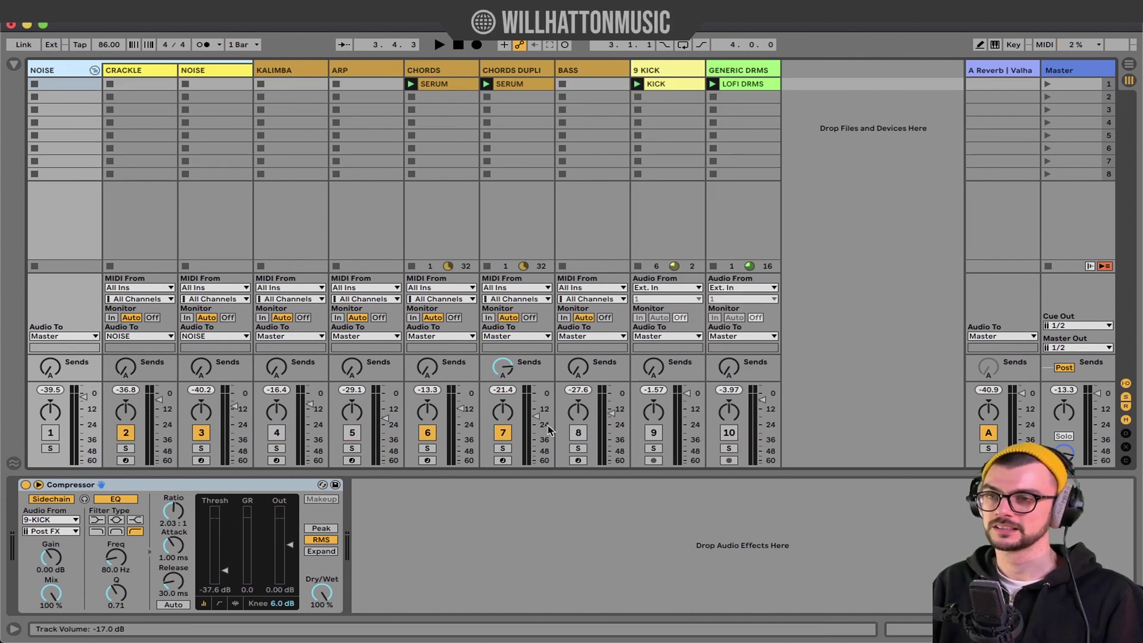
# Step: Leave only the CRACKLE track active within the NOISE group and inspect its Serum instrument
pyautogui.click(118, 269)
pyautogui.click(201, 432)
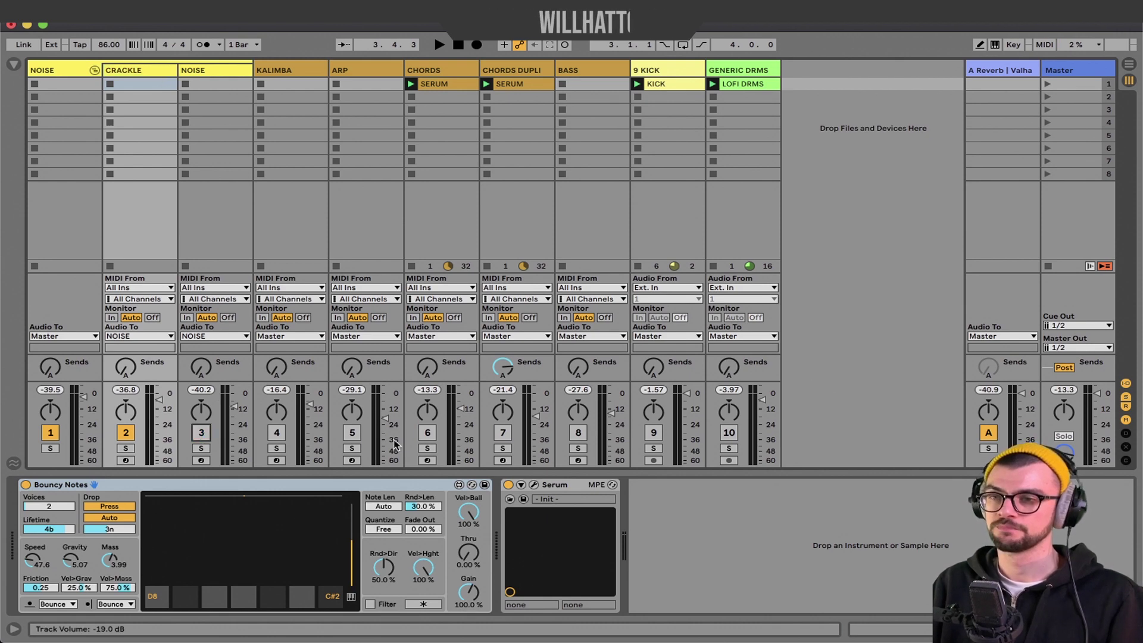
pyautogui.click(533, 485)
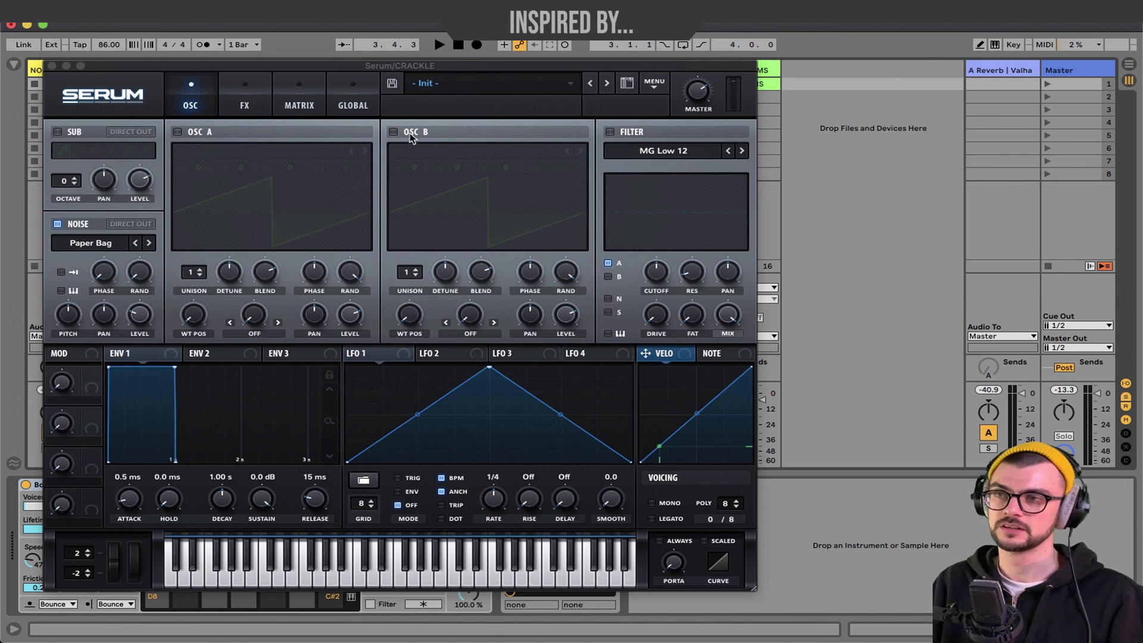
pyautogui.click(52, 66)
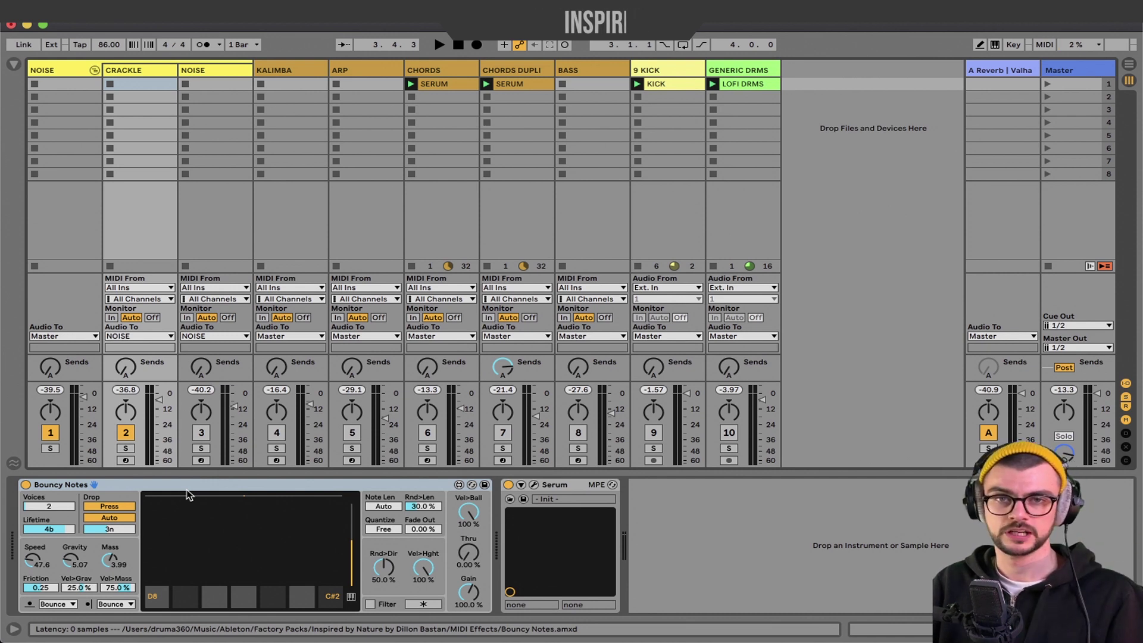
# Step: Play the CRACKLE and NOISE tracks, lower the CRACKLE volume and set NOISE to -11.3 dB, and fold the group
pyautogui.press('space')
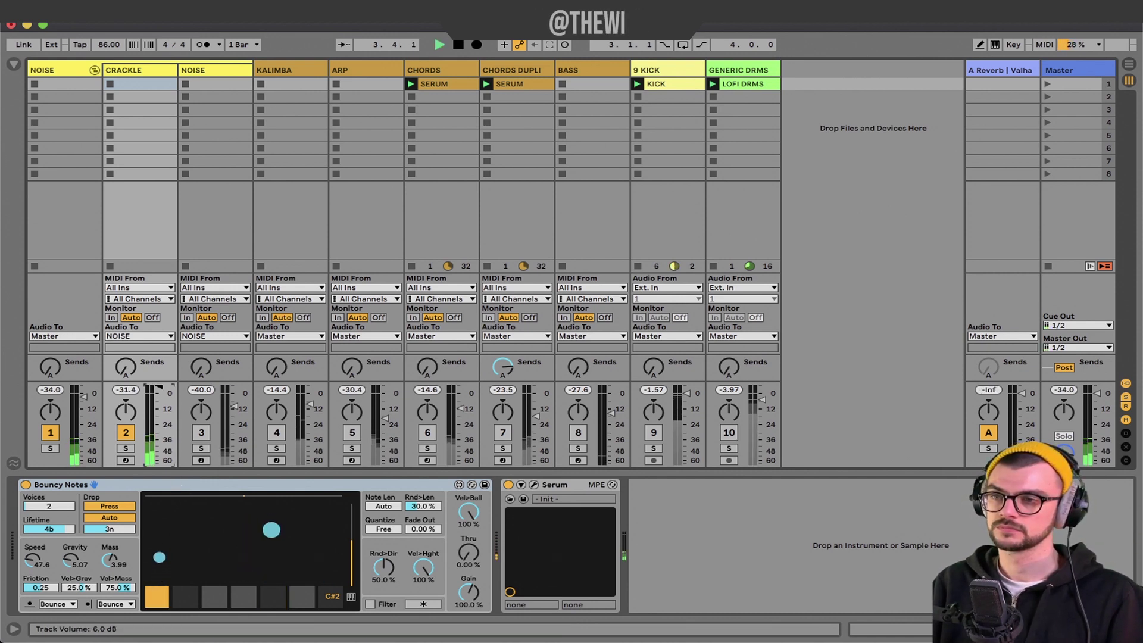
pyautogui.moveTo(158, 388); pyautogui.dragTo(159, 403)
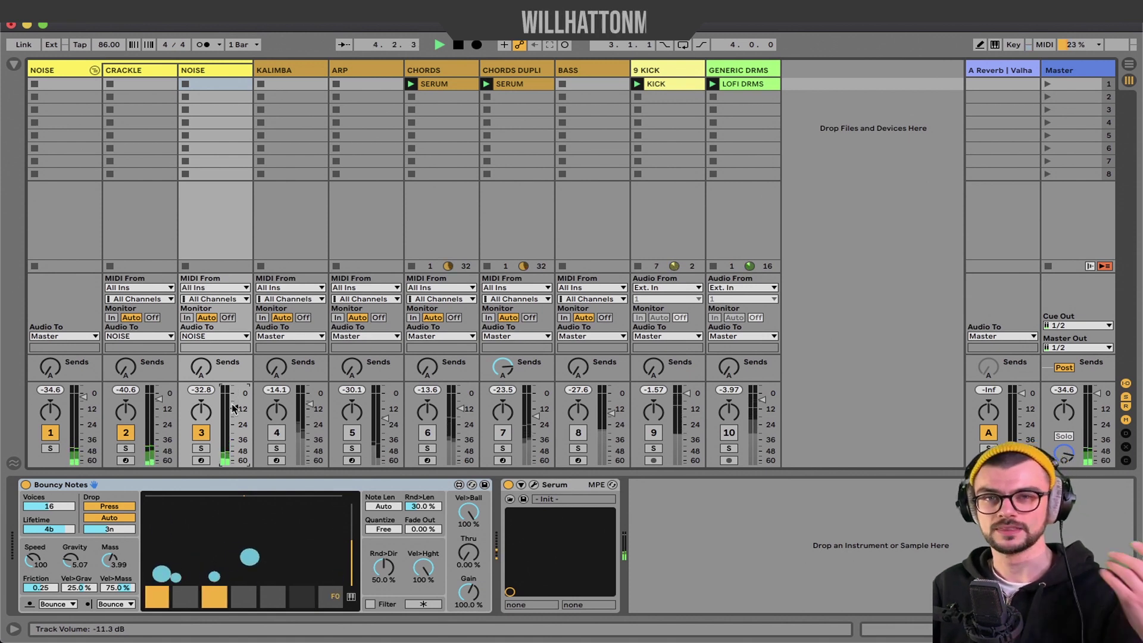
pyautogui.moveTo(233, 395); pyautogui.dragTo(234, 407)
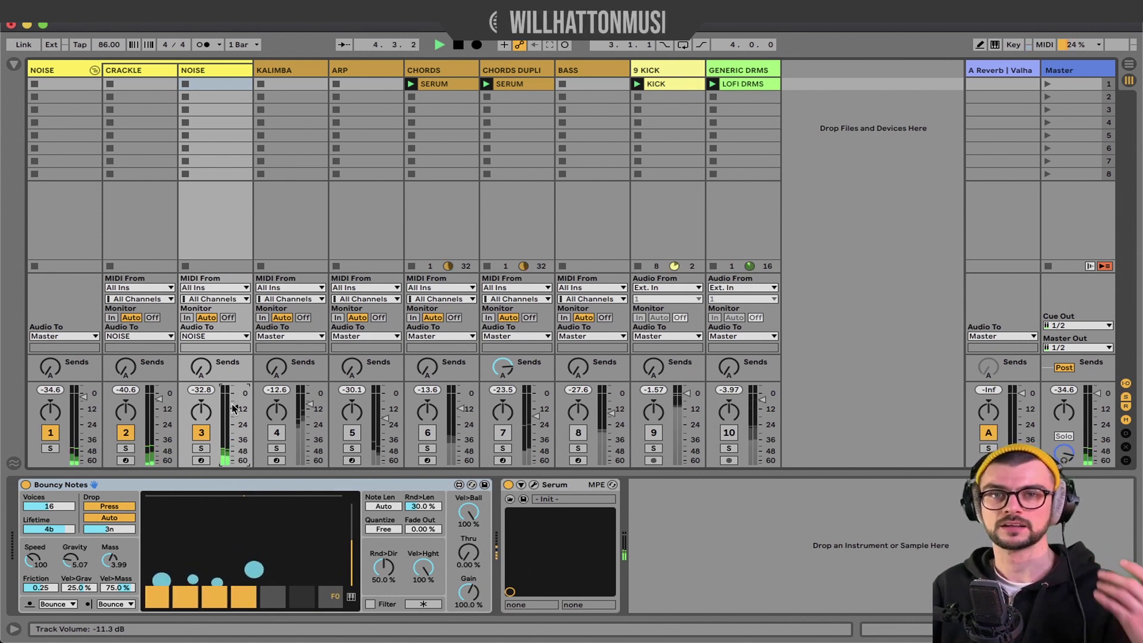
pyautogui.click(94, 70)
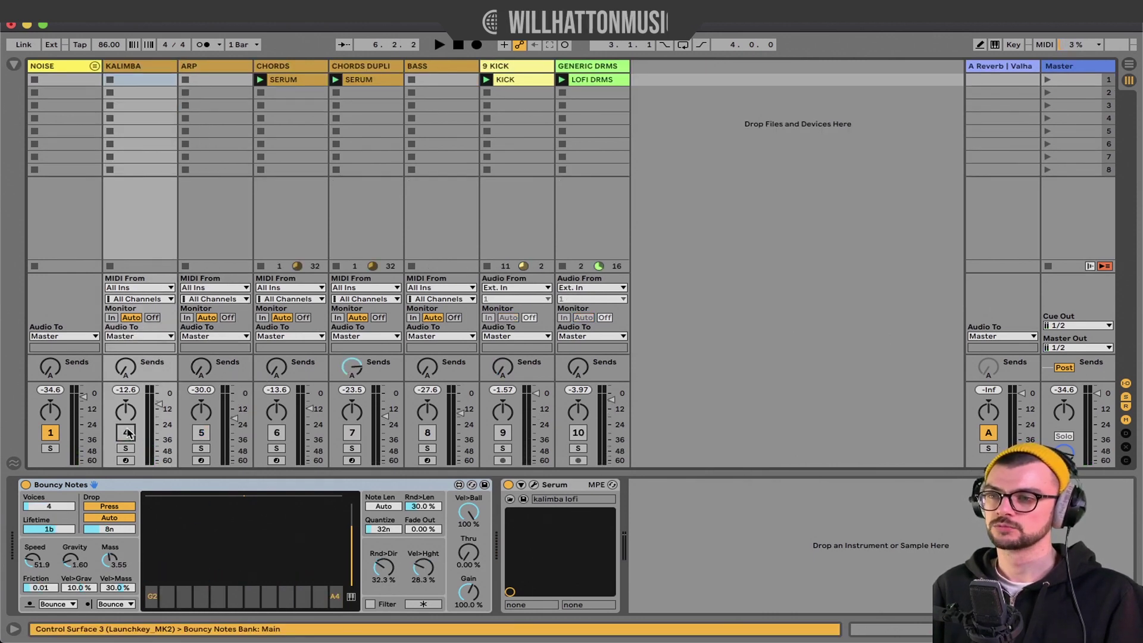
# Step: Play the KALIMBA track with its Bouncy Notes scale settings shown, and look at the devices on CHORDS DUPLI and ARP for comparison
pyautogui.click(123, 67)
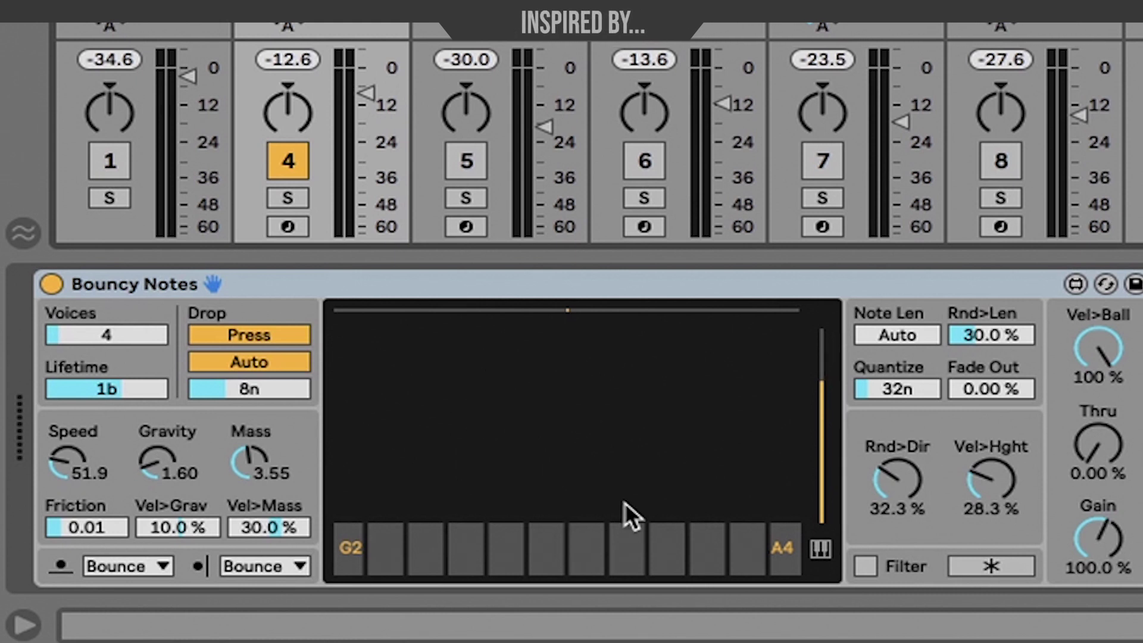
pyautogui.click(815, 548)
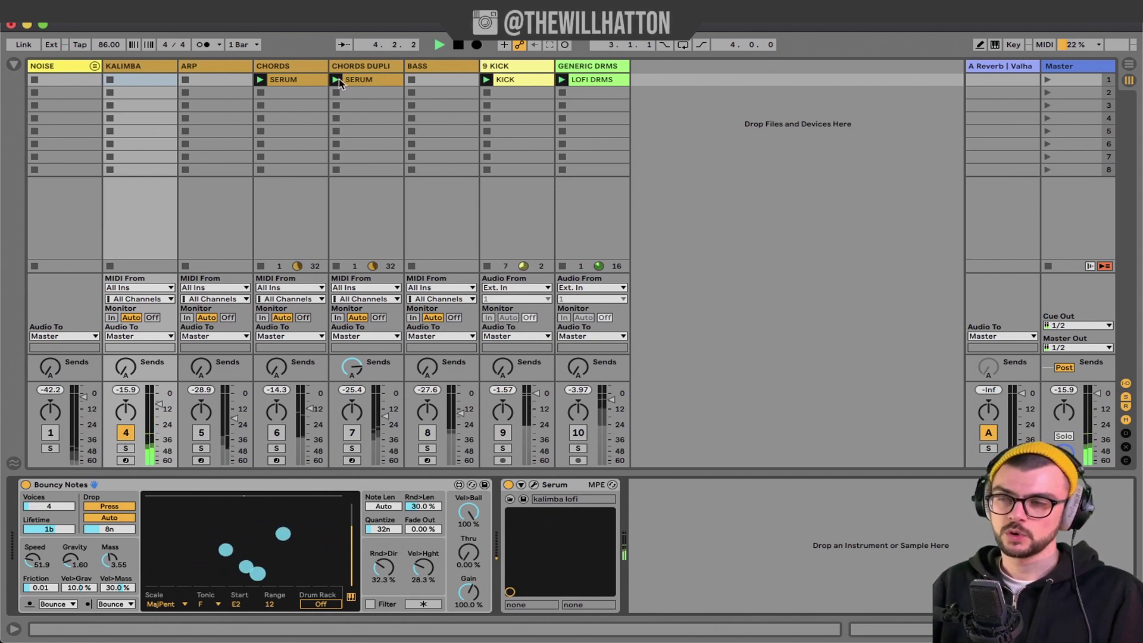
pyautogui.click(369, 69)
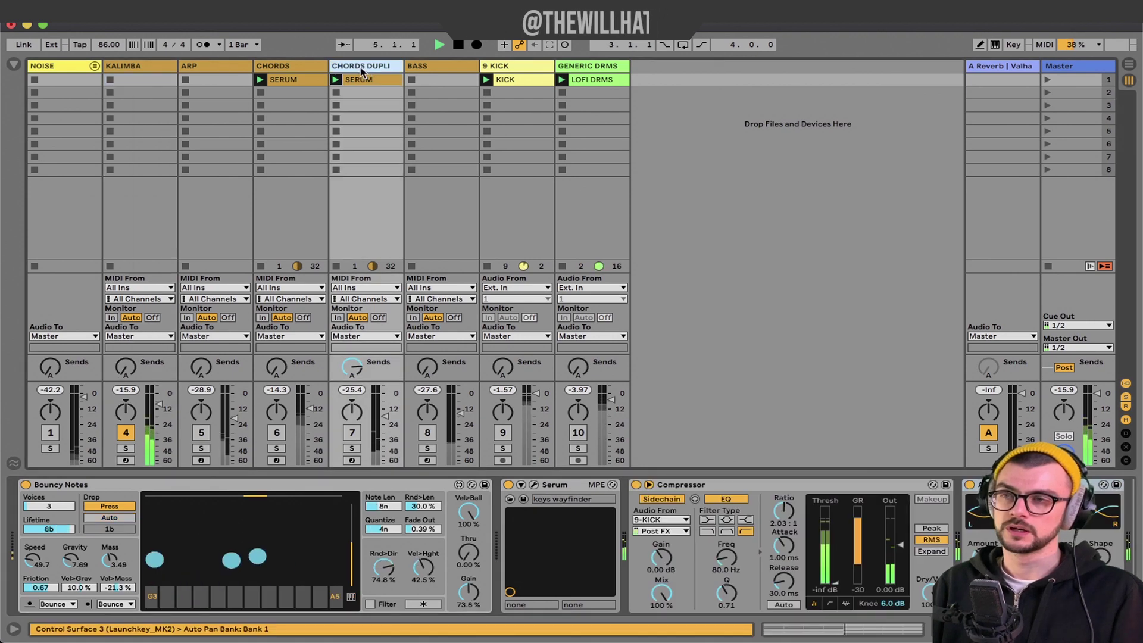
pyautogui.click(224, 70)
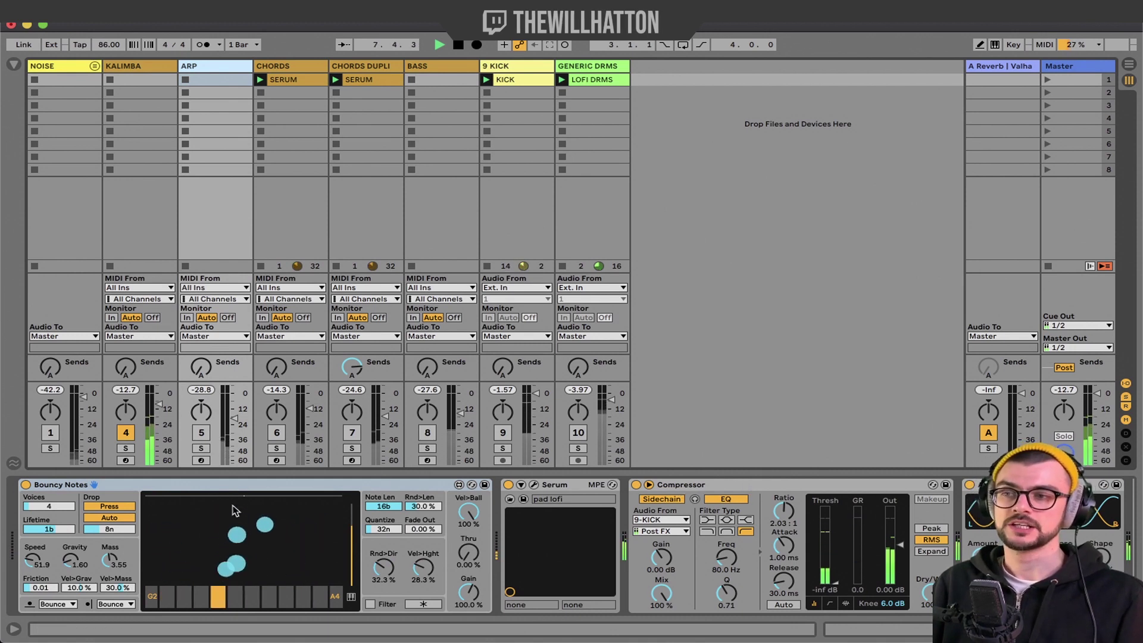
pyautogui.click(133, 79)
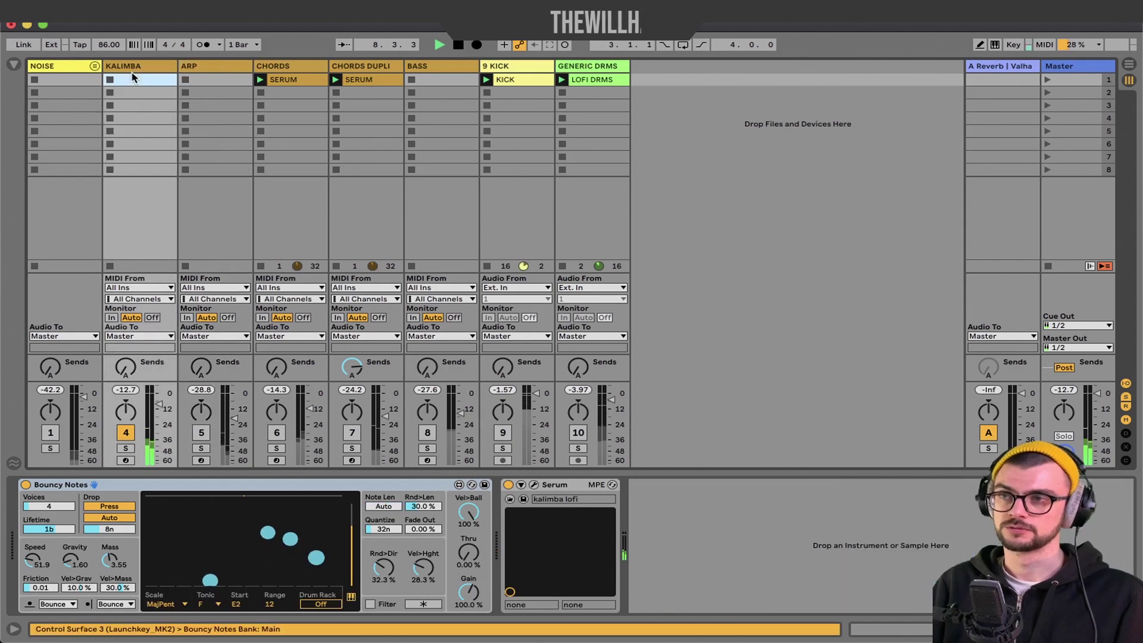
# Step: Add the ARP track to the playback, and deactivate the KALIMBA, ARP, CHORDS and CHORDS DUPLI tracks after listening
pyautogui.click(203, 66)
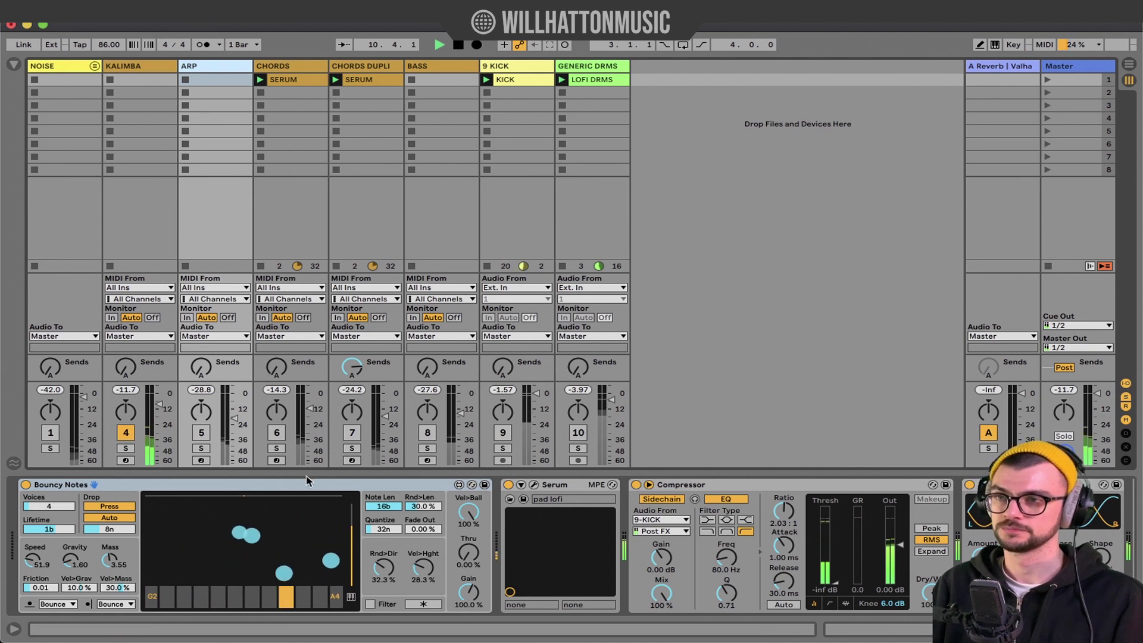
pyautogui.click(203, 433)
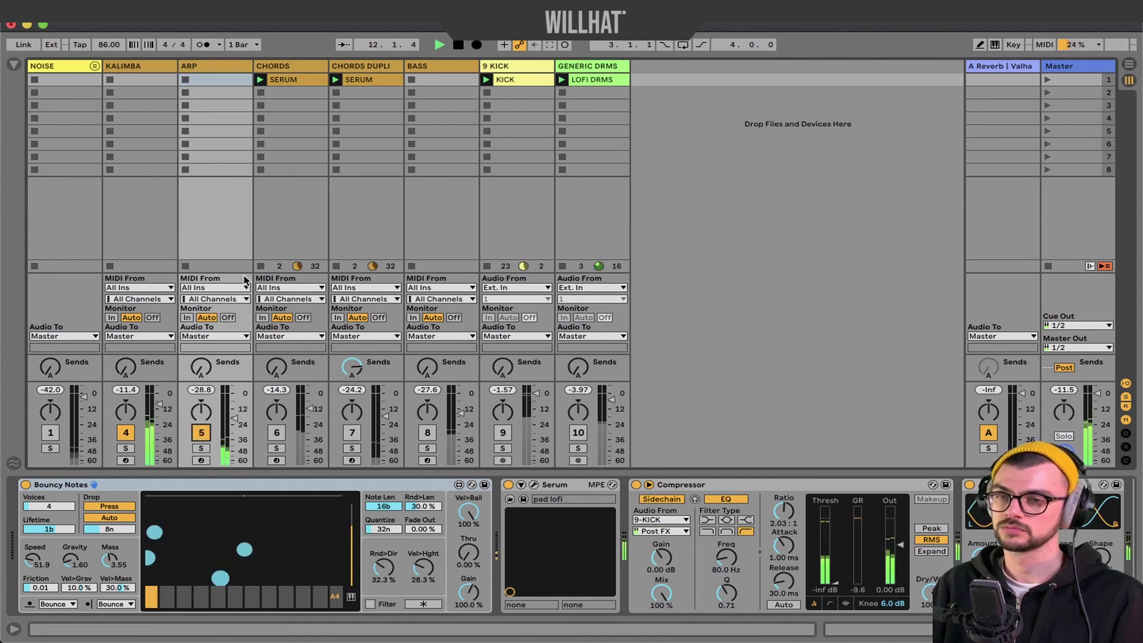
pyautogui.click(131, 439)
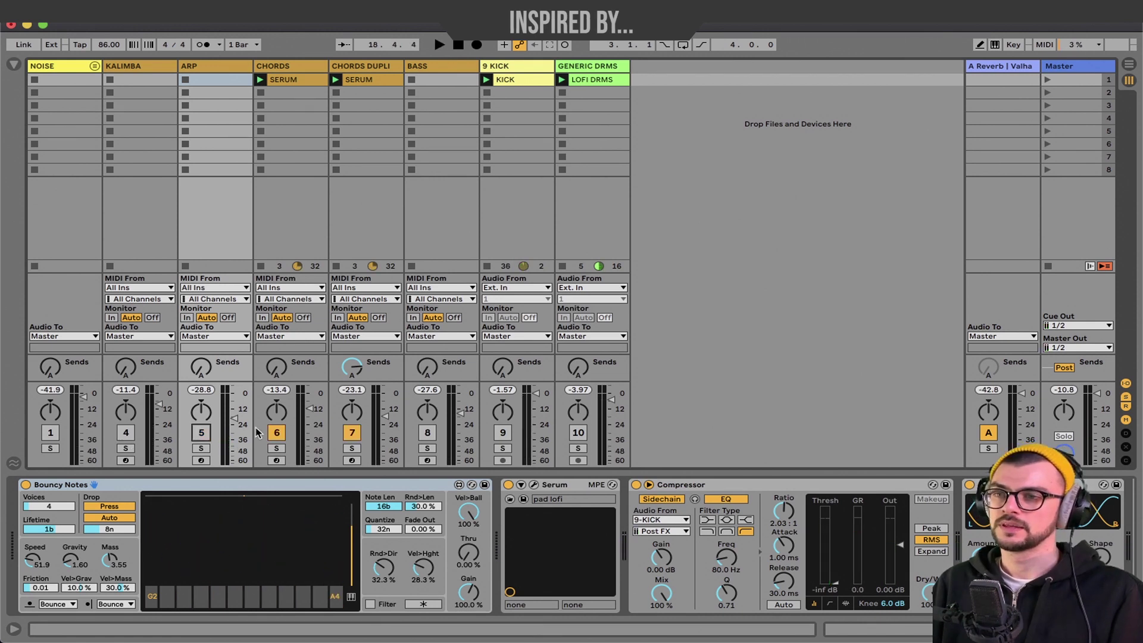
pyautogui.click(276, 432)
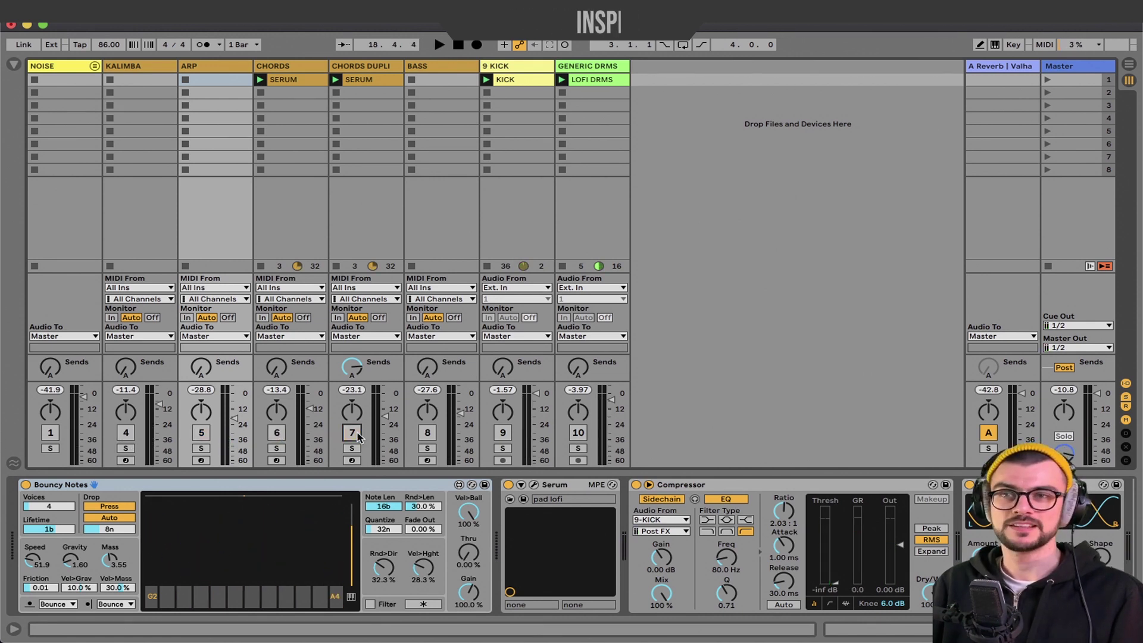
# Step: Activate the BASS track, show the scale settings of its Bouncy Notes, and play it on its own
pyautogui.click(442, 65)
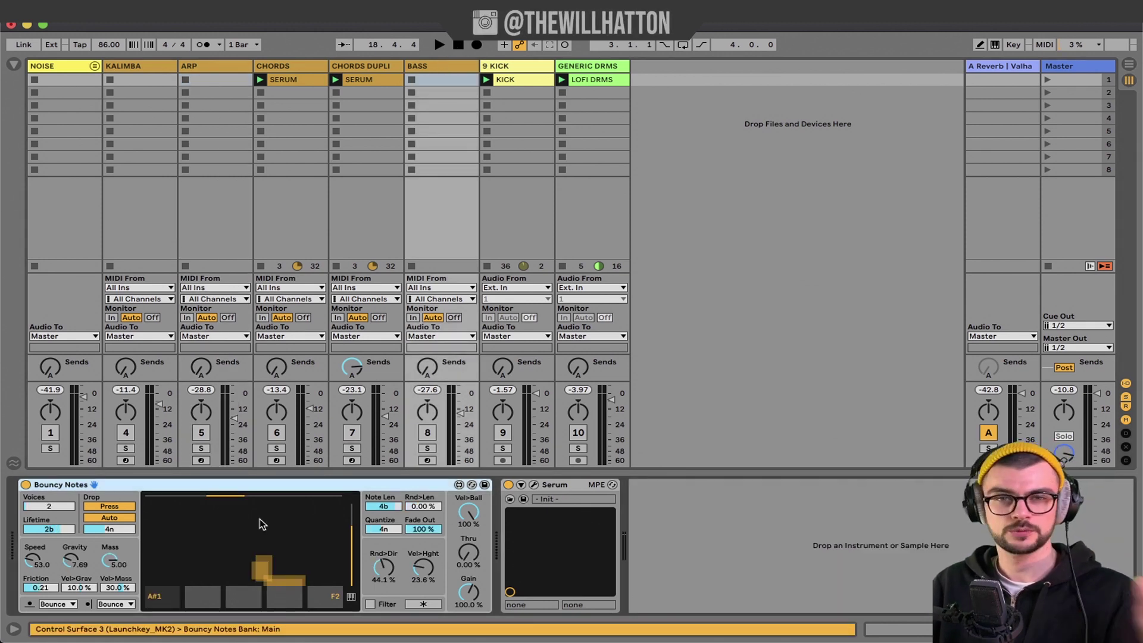
pyautogui.click(351, 596)
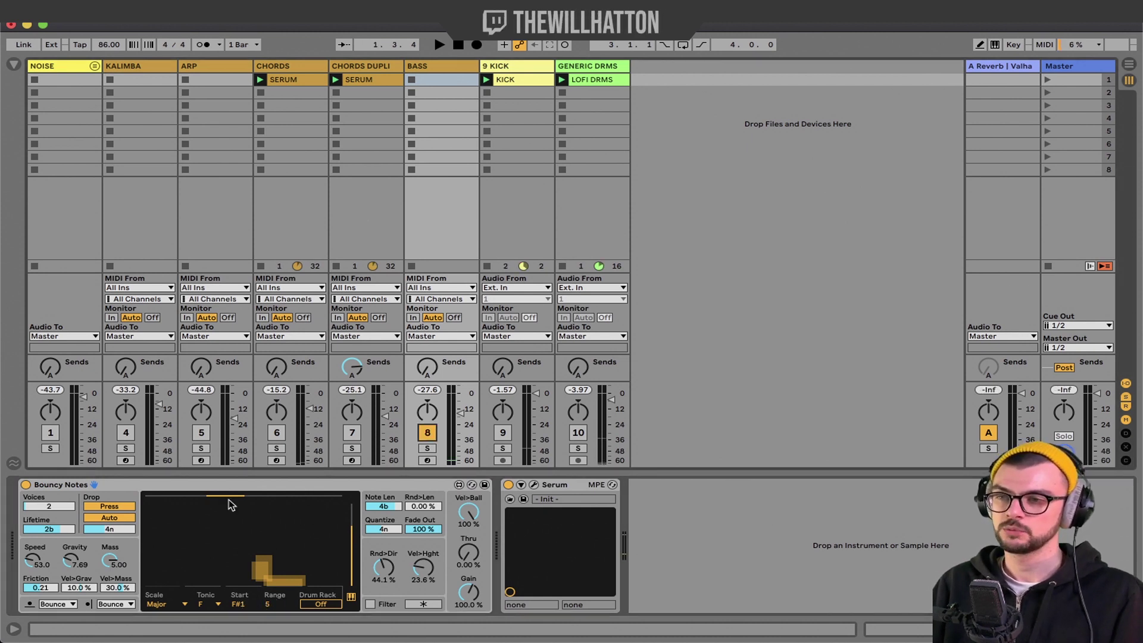
pyautogui.press('space')
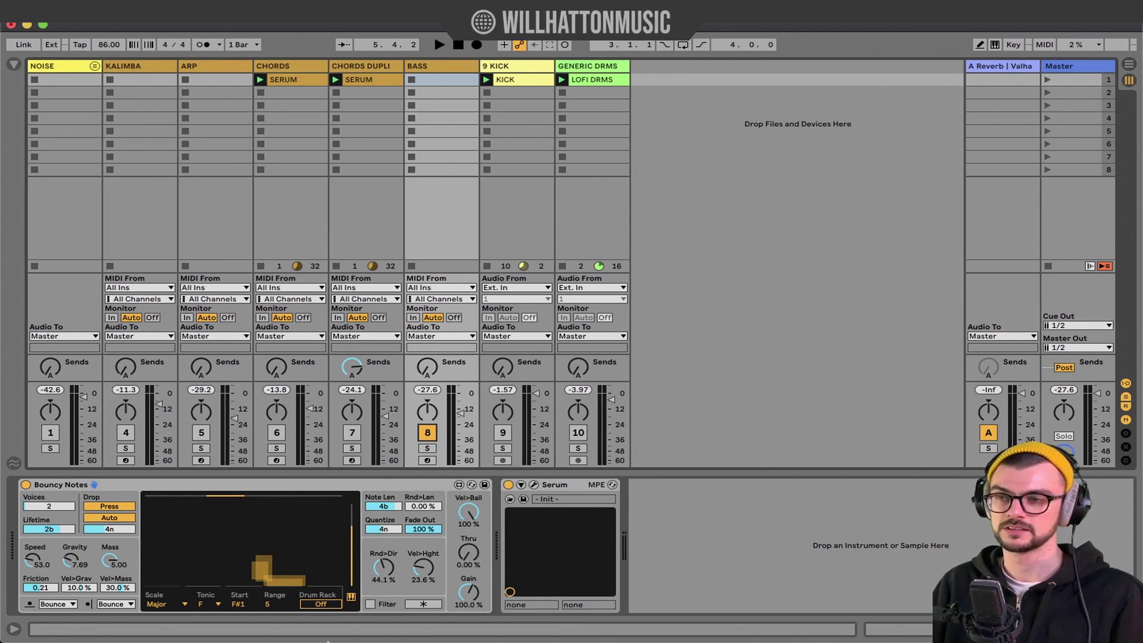
# Step: Play the tracks together and set the Start note of the BASS track's Bouncy Notes to F#0
pyautogui.press('space')
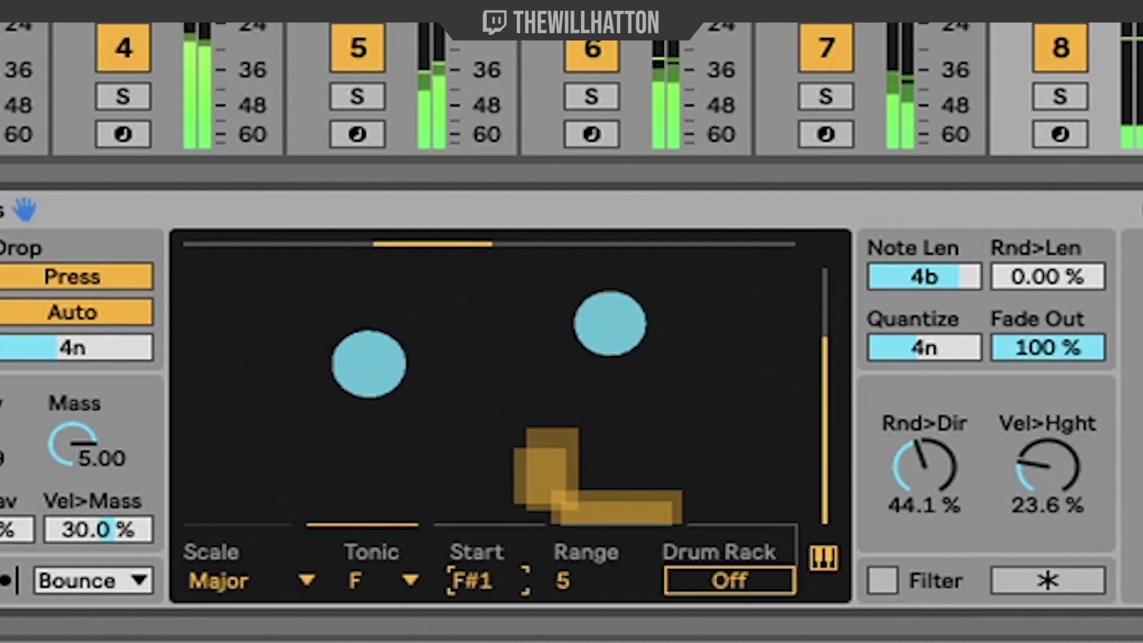
pyautogui.moveTo(488, 581); pyautogui.dragTo(487, 613)
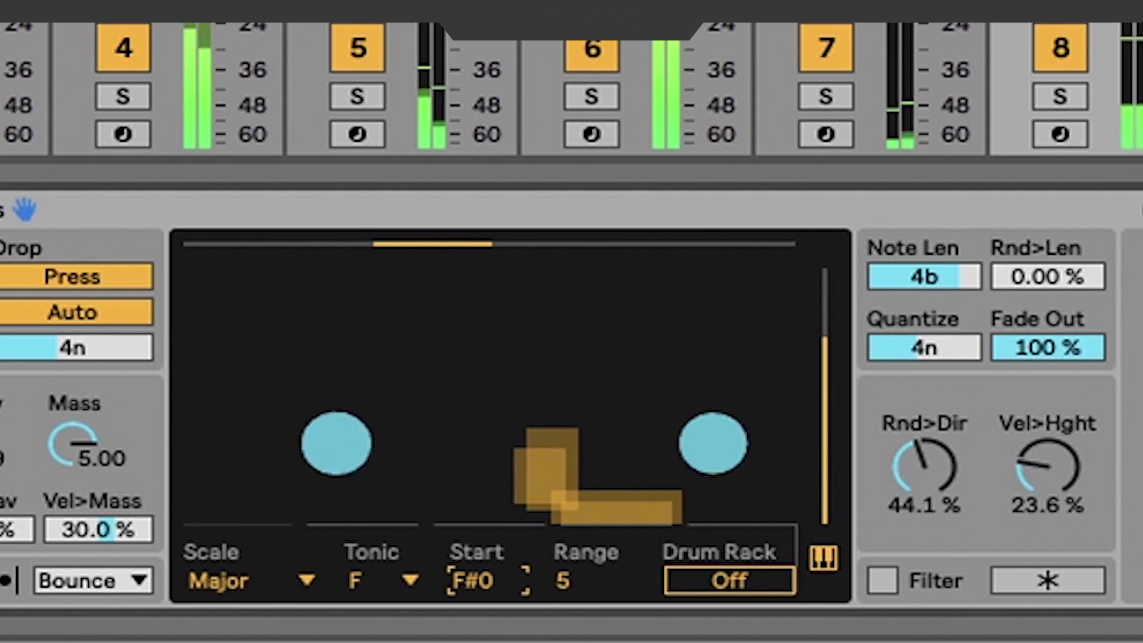
# Step: Raise the Start note of the BASS track's Bouncy Notes to F#2 during playback, and lower it again after listening
pyautogui.press('Up')
pyautogui.press('Up')
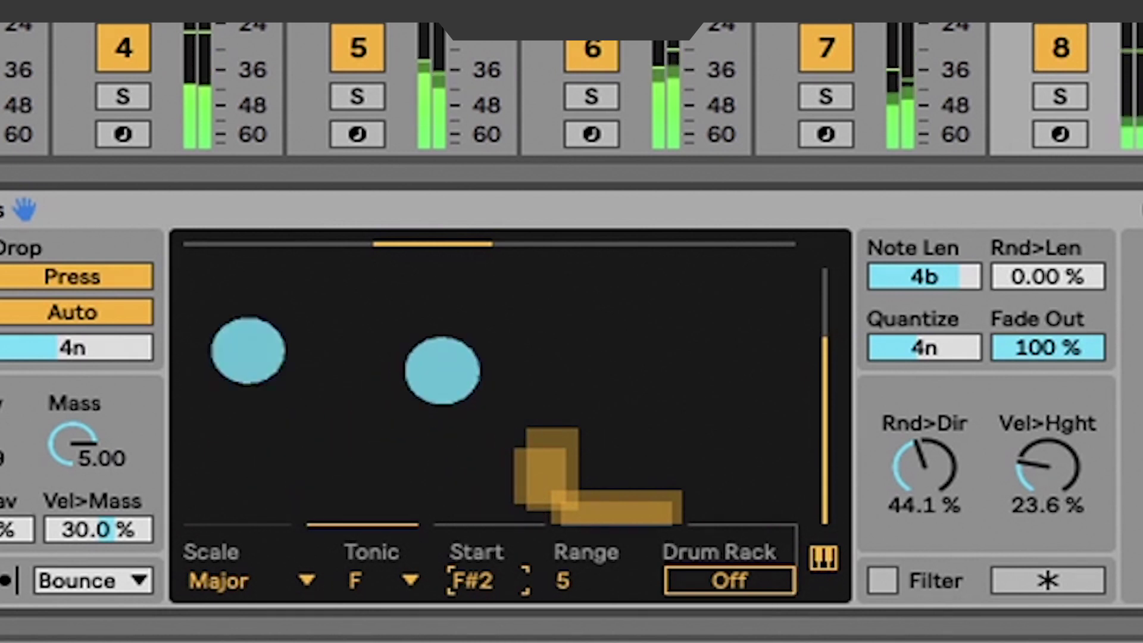
pyautogui.moveTo(487, 581); pyautogui.dragTo(487, 609)
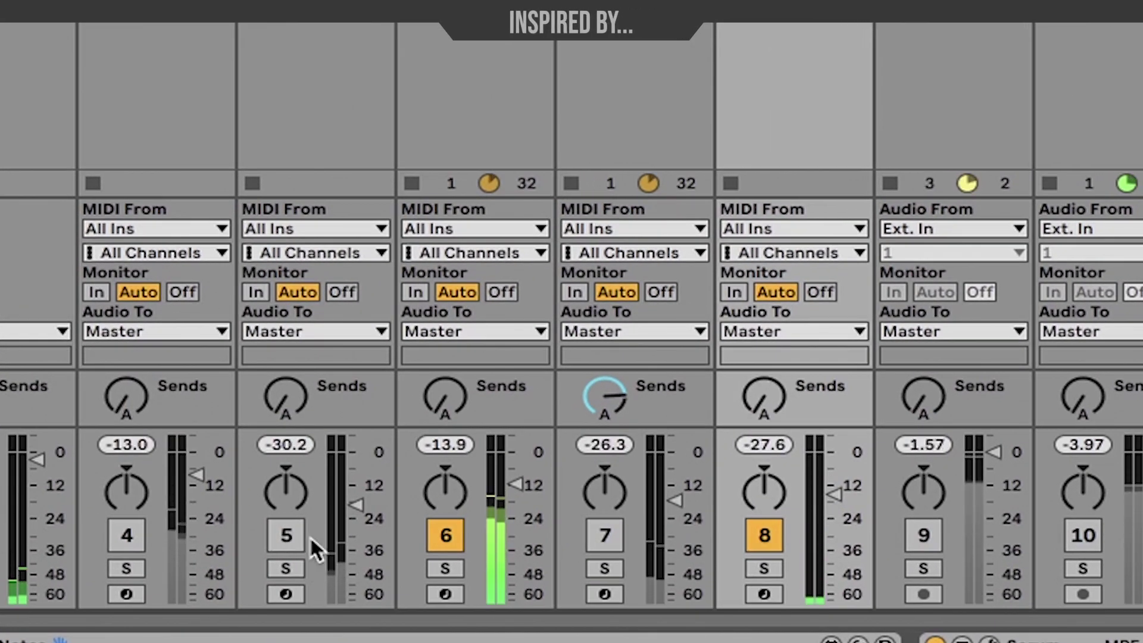
# Step: Activate the ARP, CHORDS DUPLI, KALIMBA and GENERIC DRMS tracks one after another during playback
pyautogui.click(286, 534)
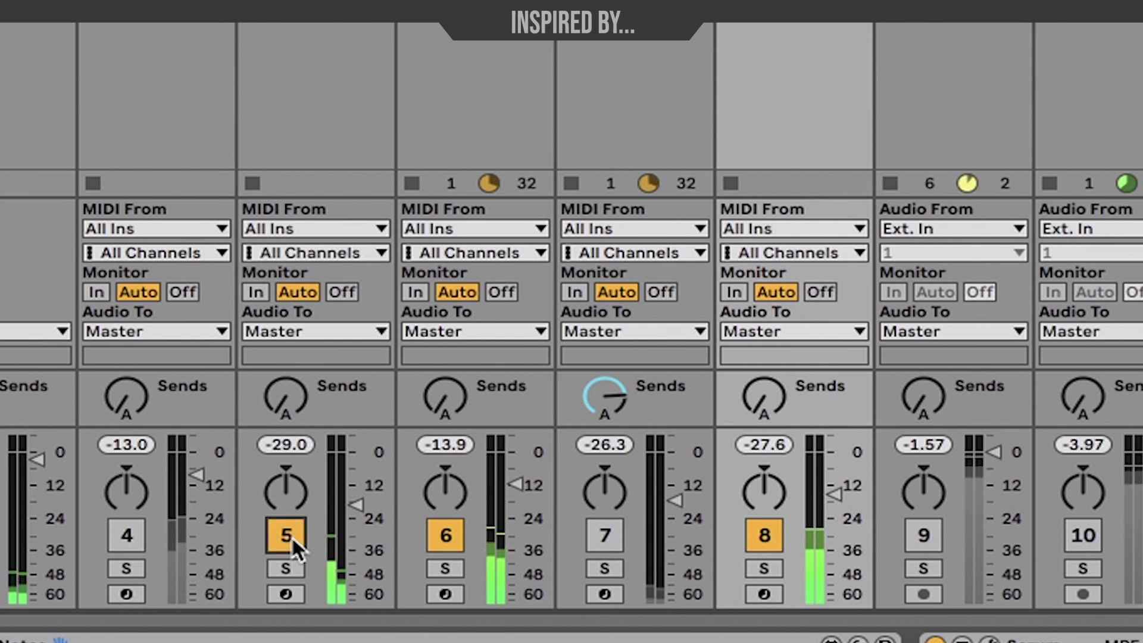
pyautogui.click(613, 548)
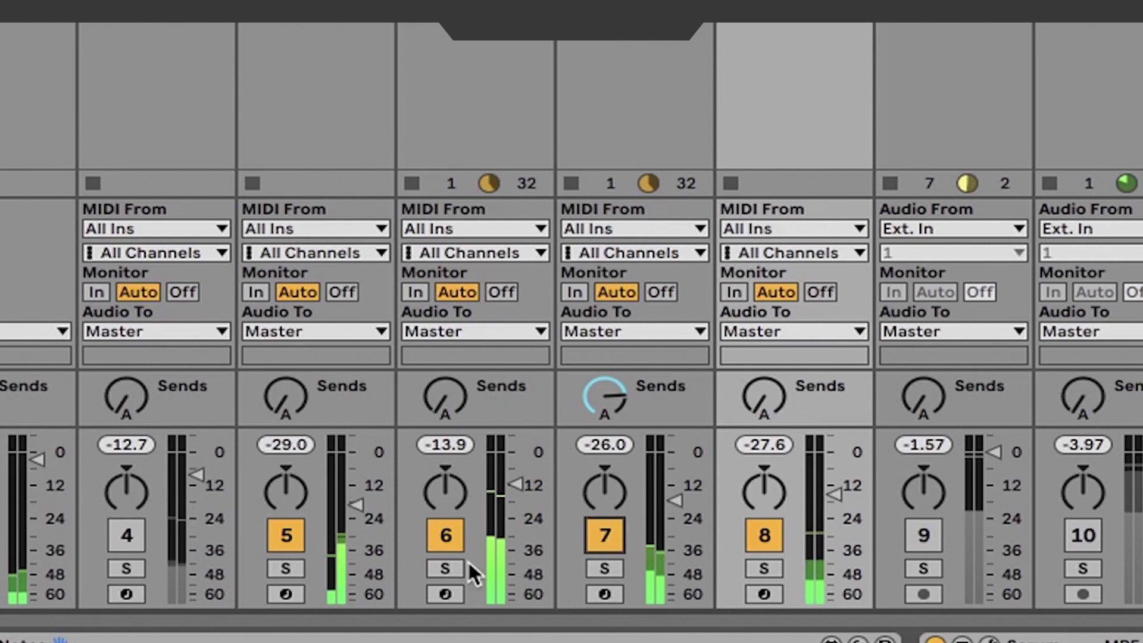
pyautogui.click(143, 541)
pyautogui.click(1083, 538)
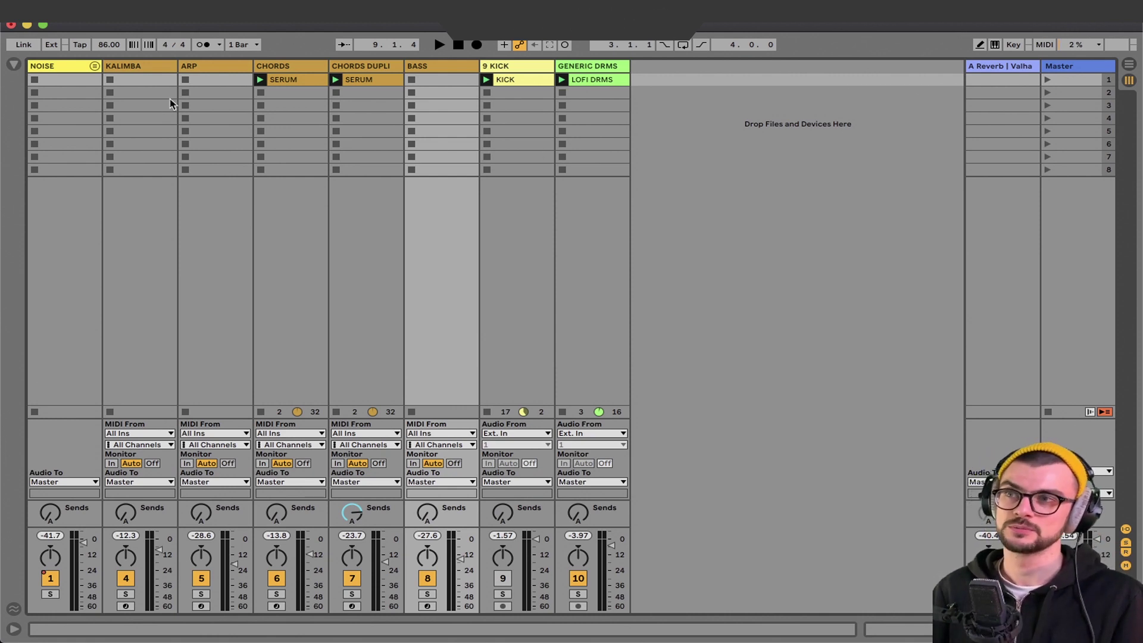
# Step: Search the User Library for "lo=fi=r" and add the LO-FI-R.adg rack to the Master track
pyautogui.click(13, 64)
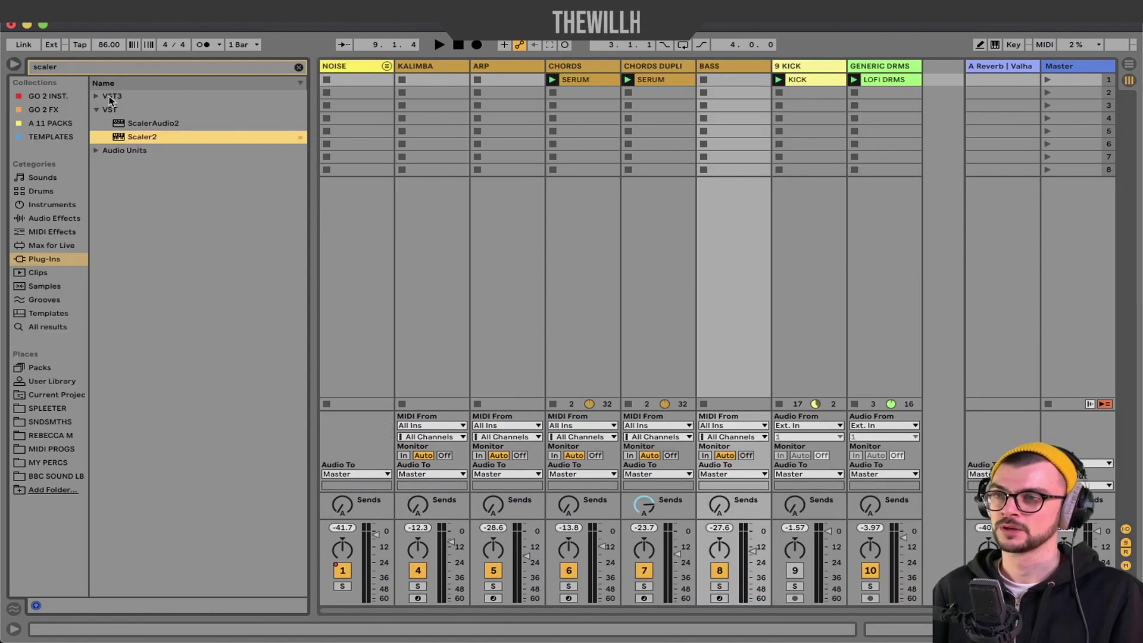
pyautogui.click(67, 69)
pyautogui.press('BackSpace')
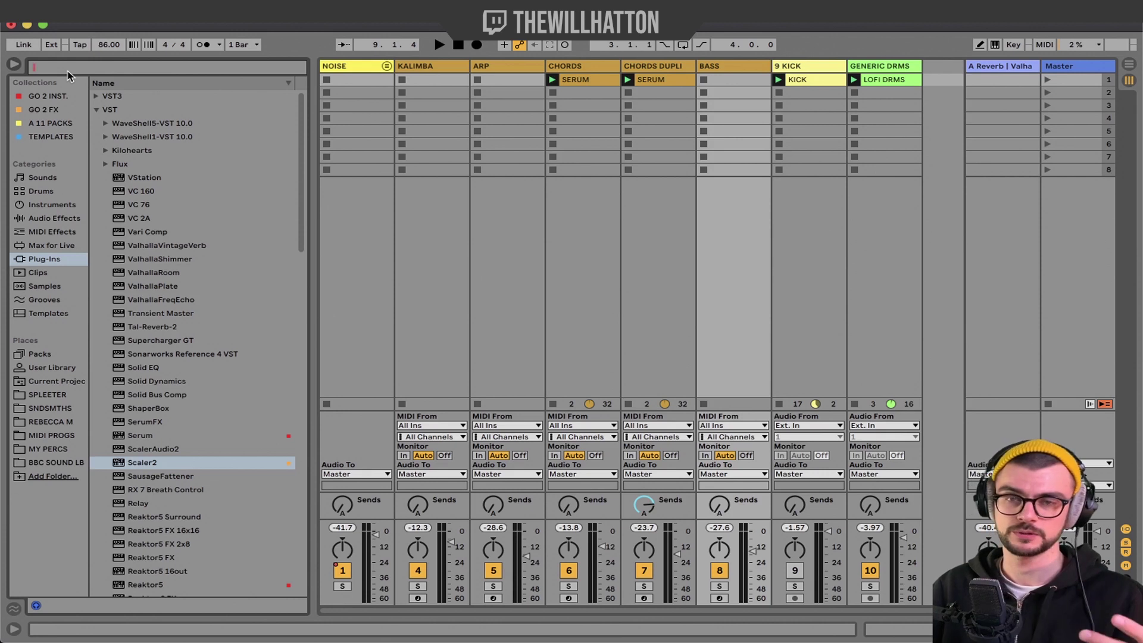
pyautogui.write('lo=fi=r')
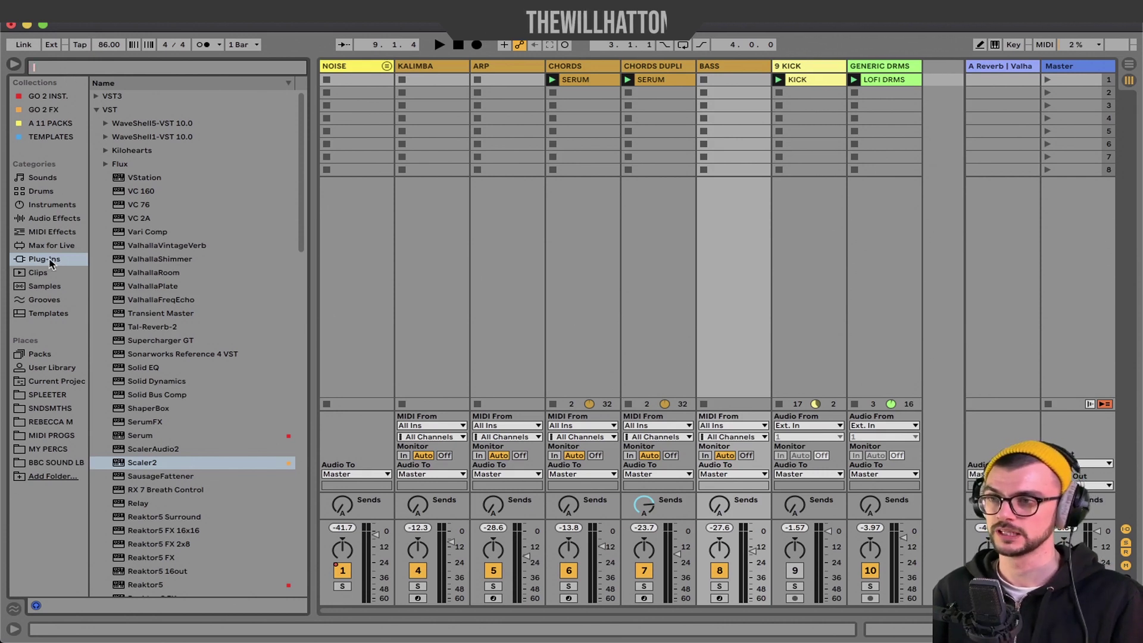
pyautogui.click(46, 256)
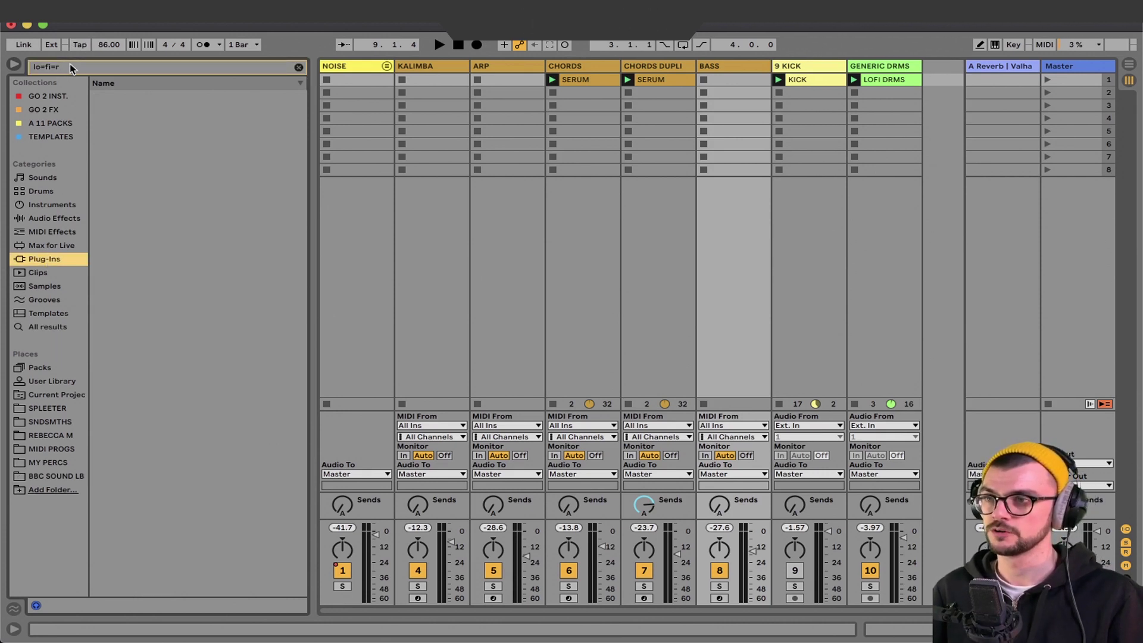
pyautogui.click(59, 382)
pyautogui.moveTo(141, 96); pyautogui.dragTo(836, 89)
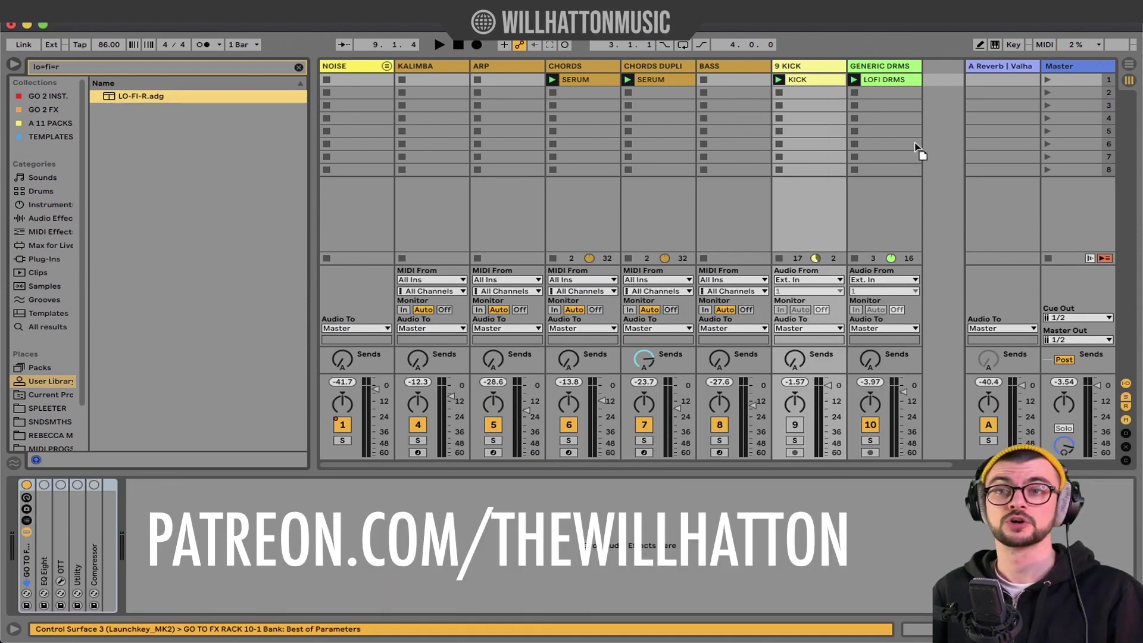
pyautogui.moveTo(1077, 90); pyautogui.dragTo(1089, 94)
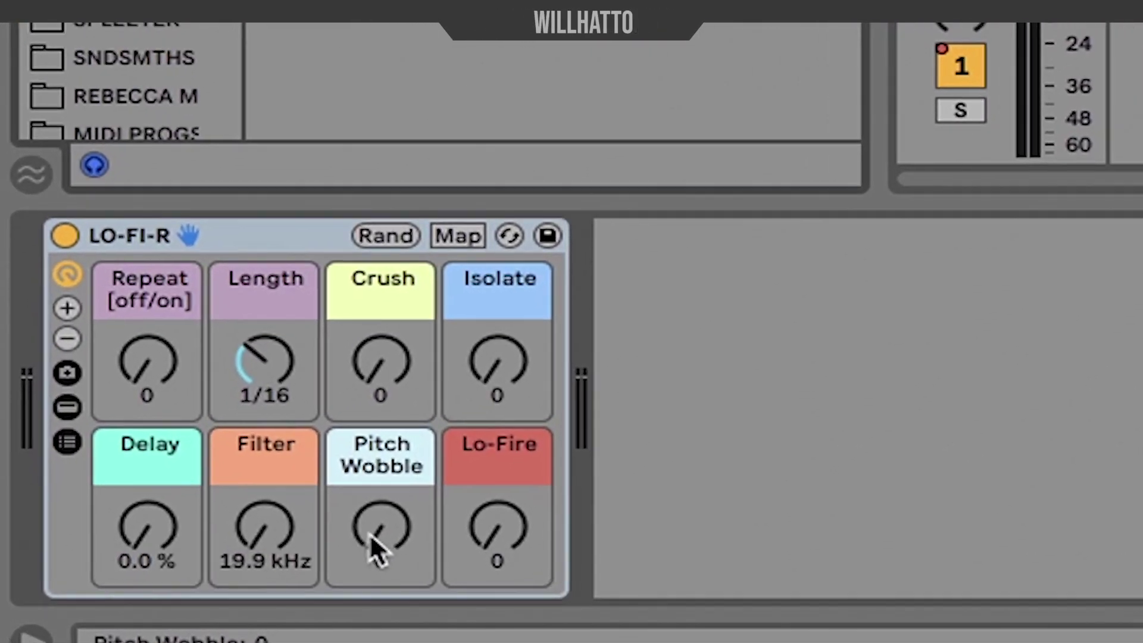
# Step: Set Pitch Wobble on the LO-FI-R rack to 78
pyautogui.click(137, 588)
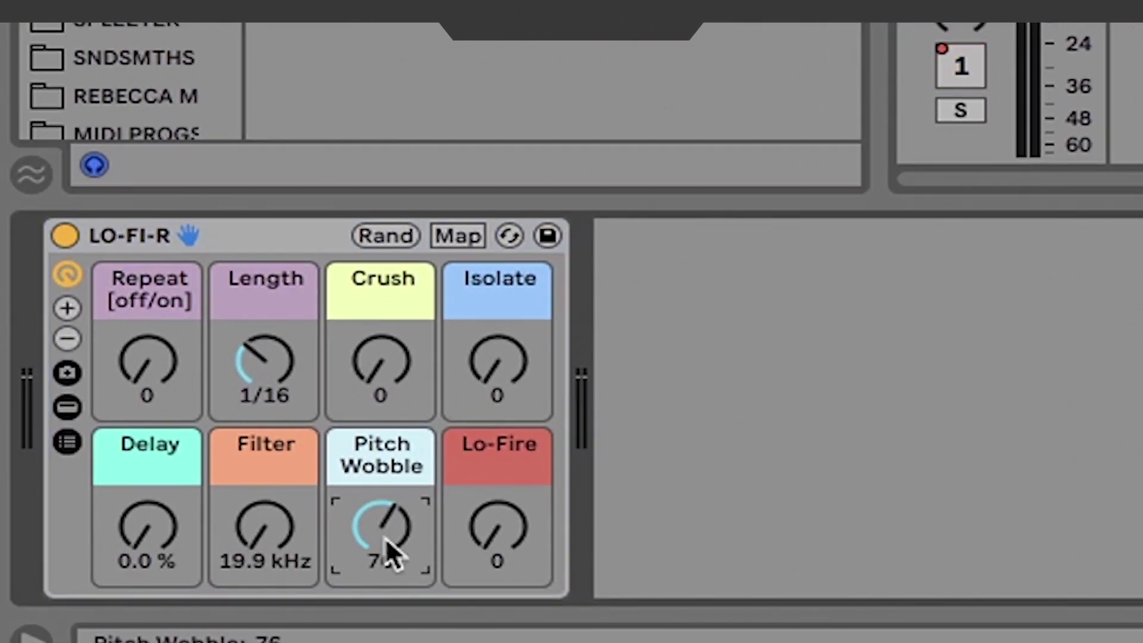
pyautogui.moveTo(381, 527); pyautogui.dragTo(381, 528)
# Step: Try out the Filter, Crush, Repeat, Isolate and Length controls of the LO-FI-R rack during playback
pyautogui.moveTo(280, 529)
pyautogui.mouseDown()
pyautogui.moveTo(279, 610)
pyautogui.moveTo(279, 517)
pyautogui.mouseUp()
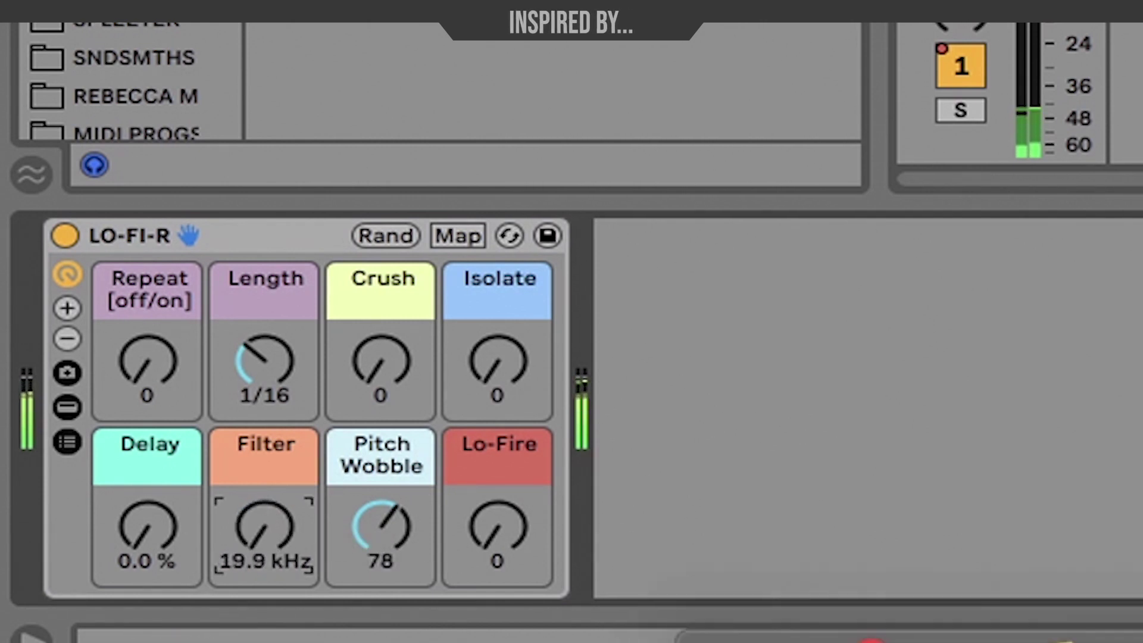
pyautogui.click(395, 377)
pyautogui.moveTo(396, 377); pyautogui.dragTo(370, 447)
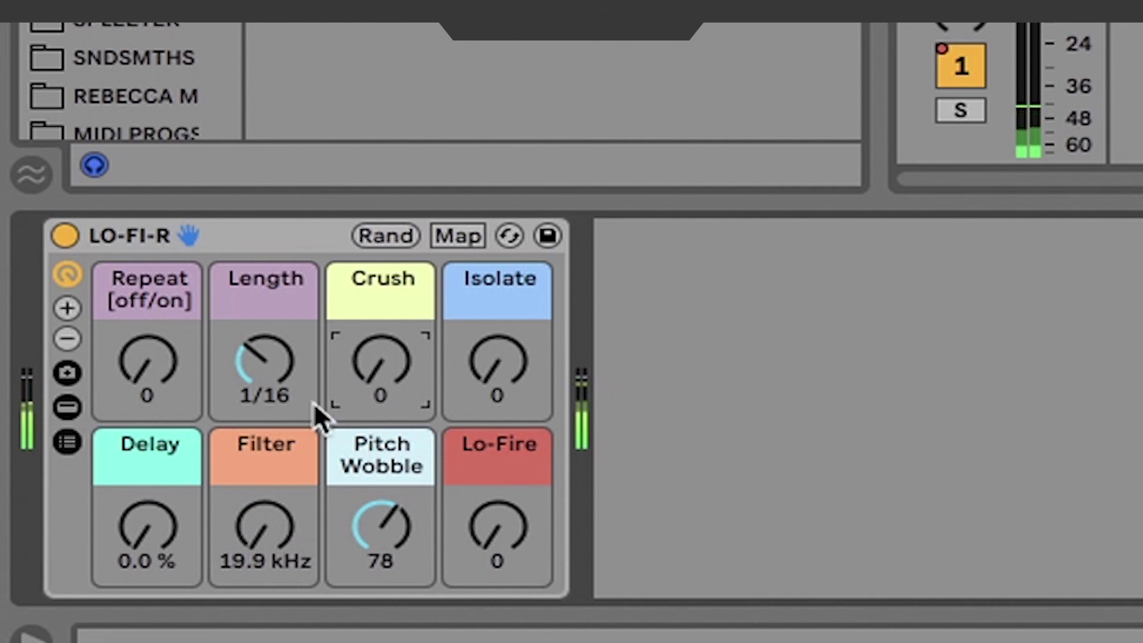
pyautogui.moveTo(143, 372)
pyautogui.mouseDown()
pyautogui.moveTo(143, 346)
pyautogui.moveTo(142, 372)
pyautogui.mouseUp()
pyautogui.click(535, 376)
pyautogui.moveTo(535, 376); pyautogui.dragTo(539, 619)
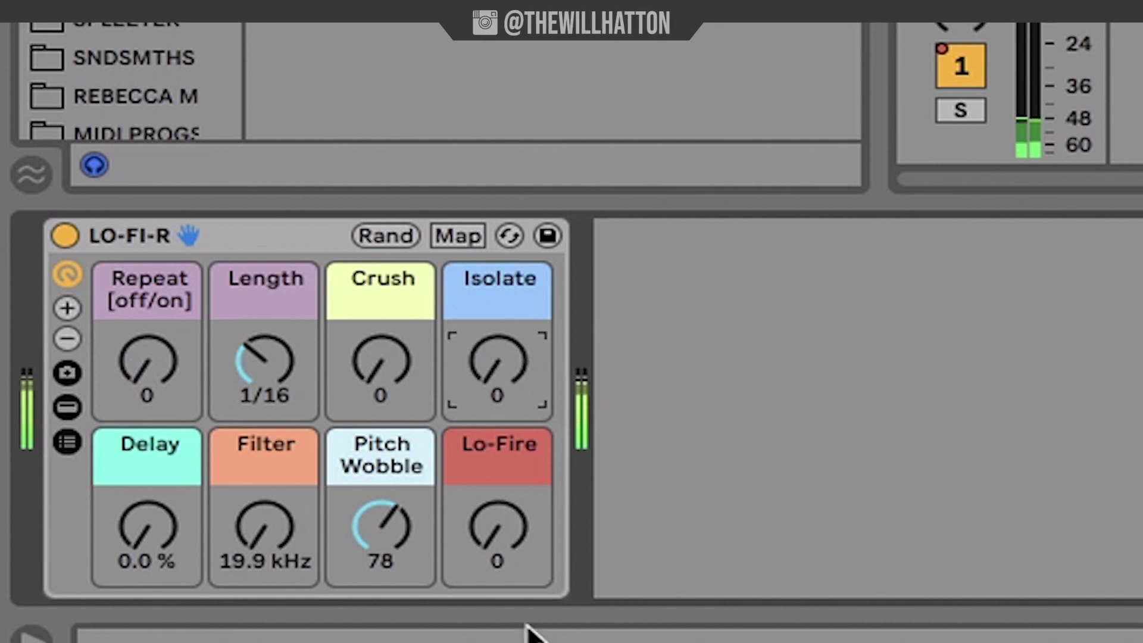
pyautogui.moveTo(247, 364); pyautogui.dragTo(247, 356)
pyautogui.moveTo(145, 390); pyautogui.dragTo(182, 503)
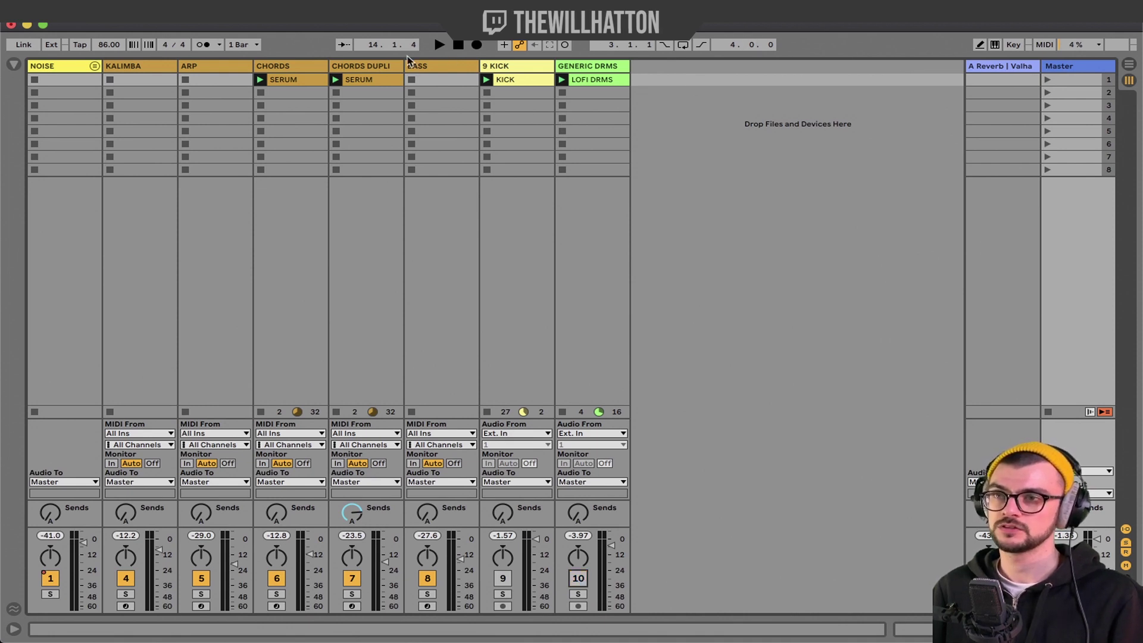
# Step: Insert an audio track with its input set to Resampling and record the playing tracks into its first clip slot
pyautogui.rightClick(665, 137)
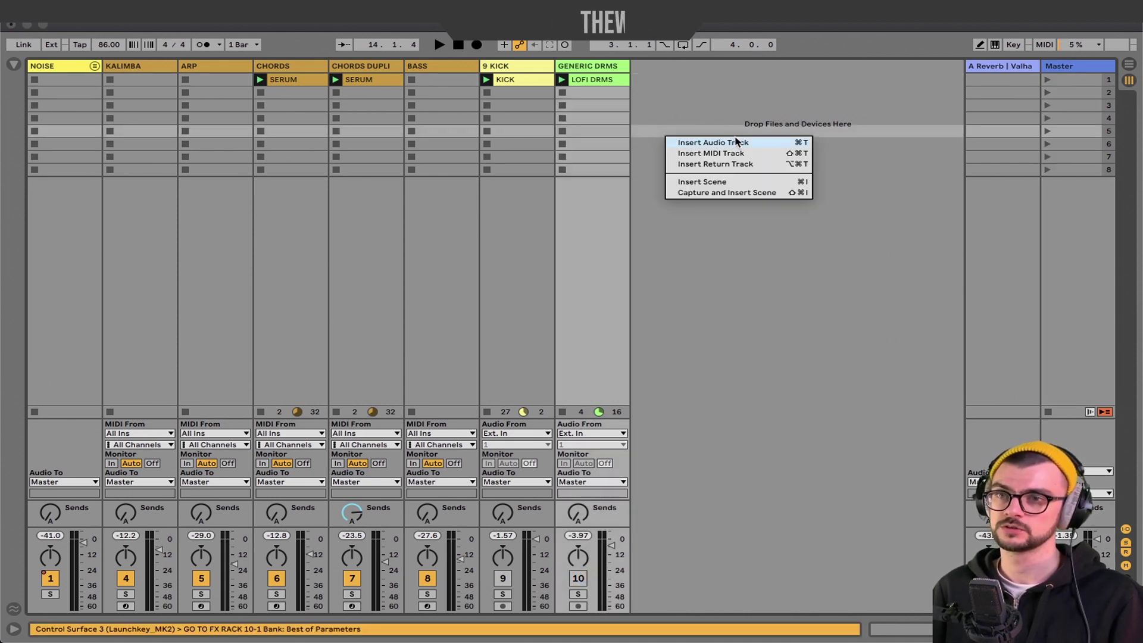
pyautogui.click(713, 142)
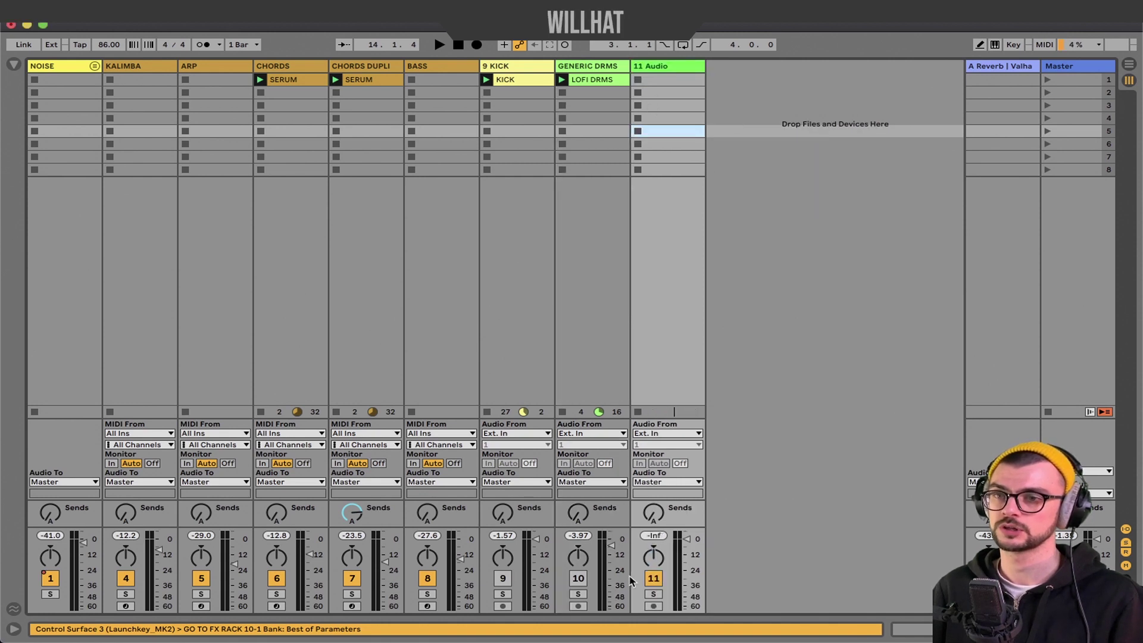
pyautogui.click(667, 433)
pyautogui.click(661, 467)
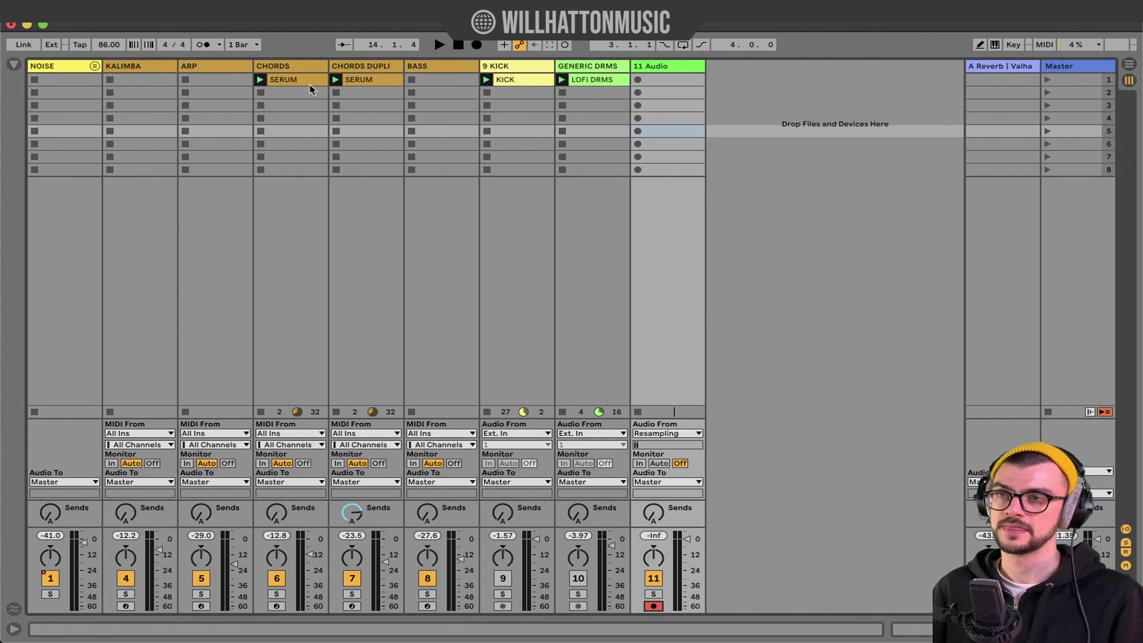
pyautogui.click(637, 79)
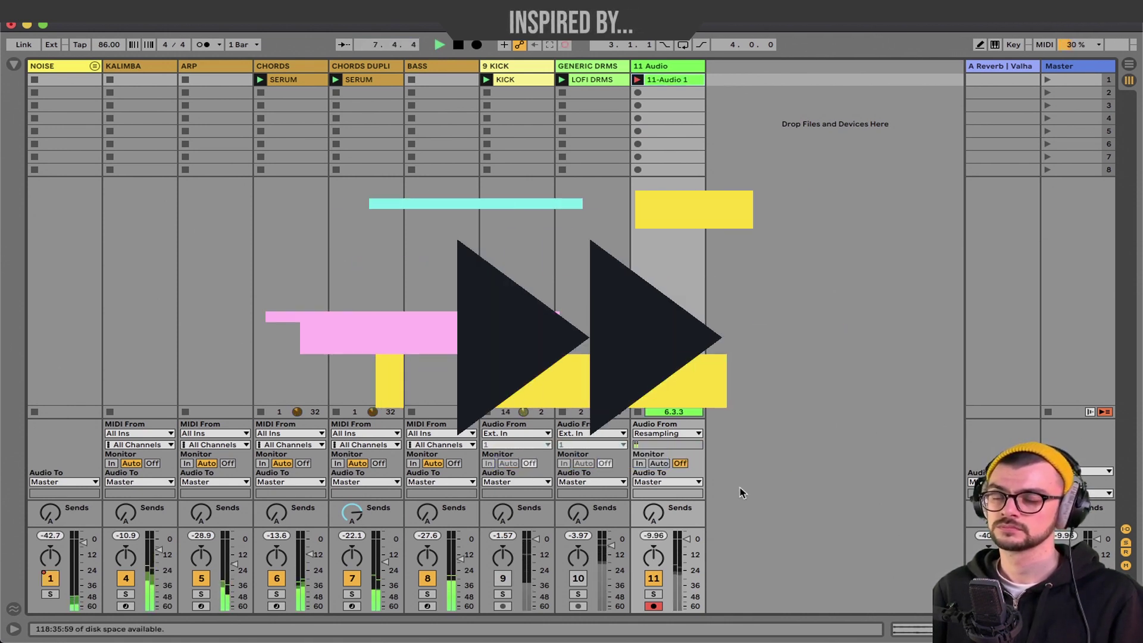
pyautogui.press('space')
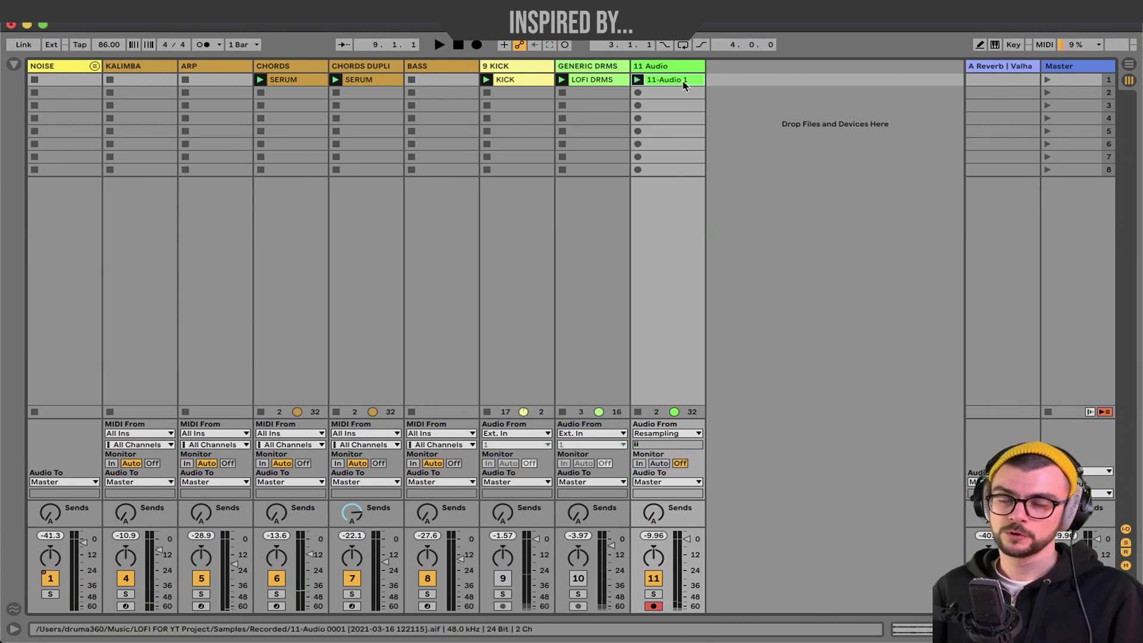
# Step: Insert a MIDI track and load the recorded 11-Audio 1 clip into it as a Simpler instrument
pyautogui.click(722, 98)
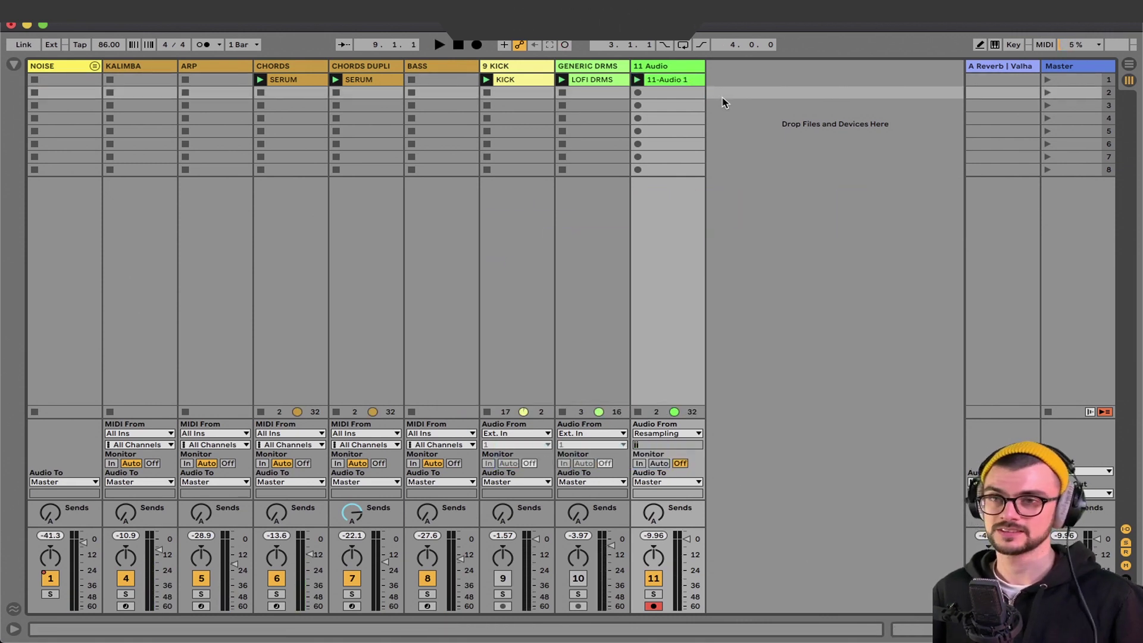
pyautogui.press('super+shift+t')
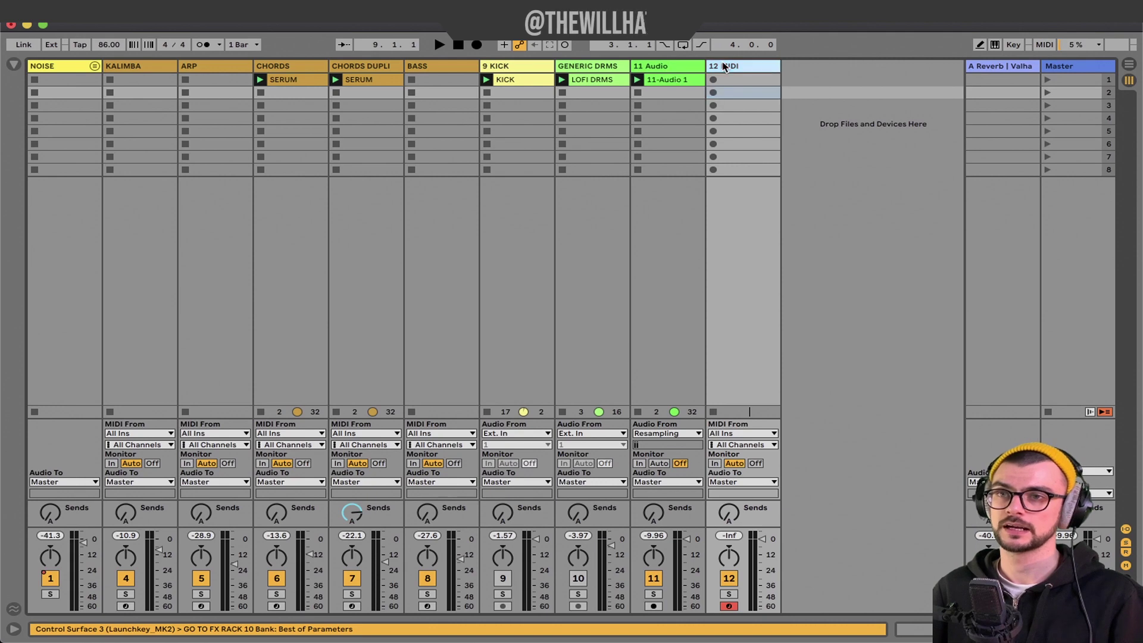
pyautogui.doubleClick(738, 68)
pyautogui.moveTo(668, 79); pyautogui.dragTo(70, 521)
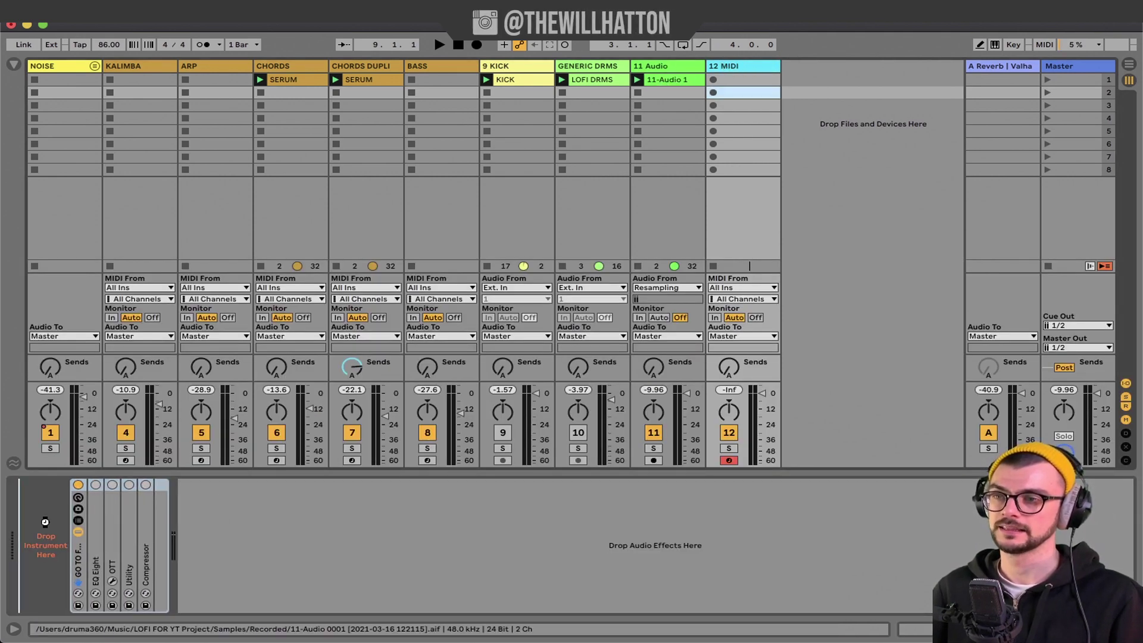
pyautogui.moveTo(170, 501); pyautogui.dragTo(125, 485)
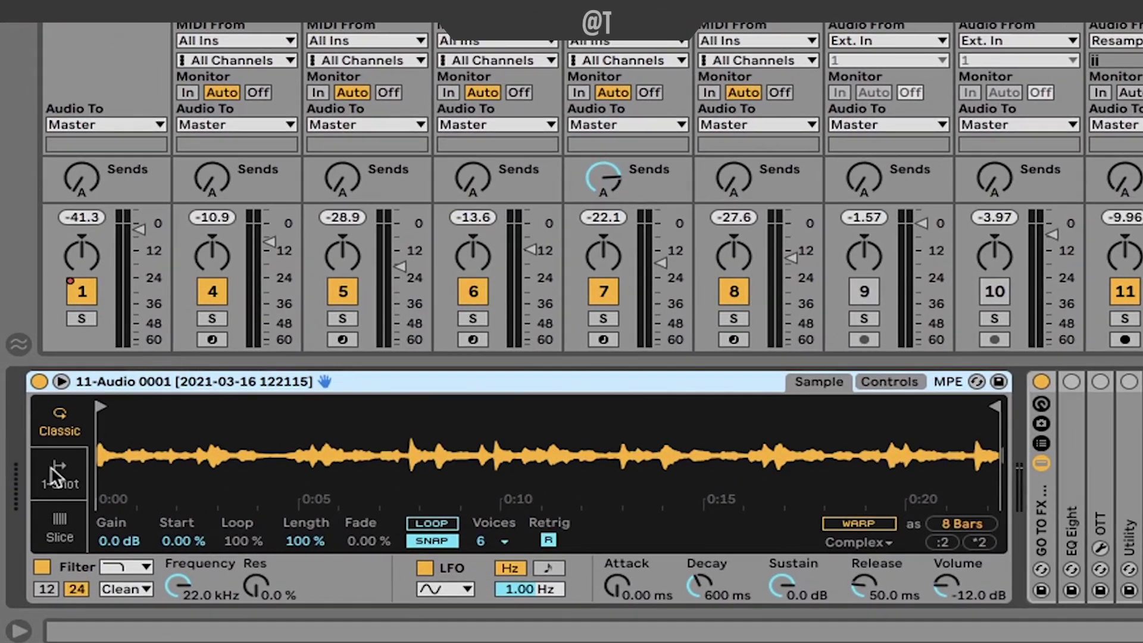
# Step: Switch the Simpler to Slice mode with slicing by Beat, and activate the GENERIC DRMS track
pyautogui.click(60, 530)
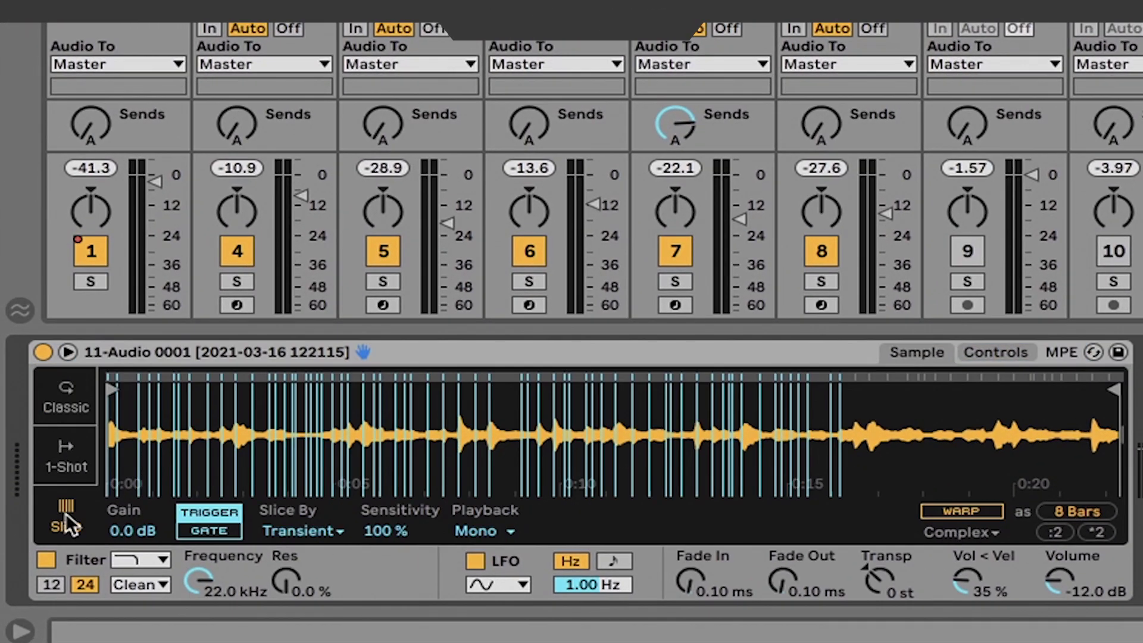
pyautogui.click(294, 523)
pyautogui.click(314, 571)
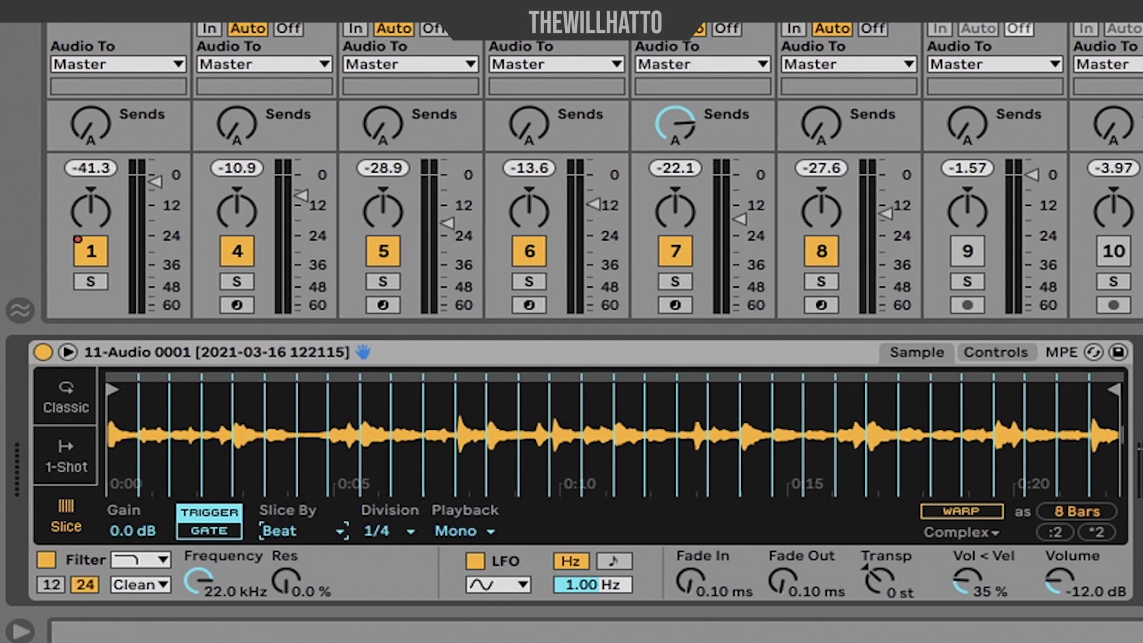
pyautogui.click(1113, 250)
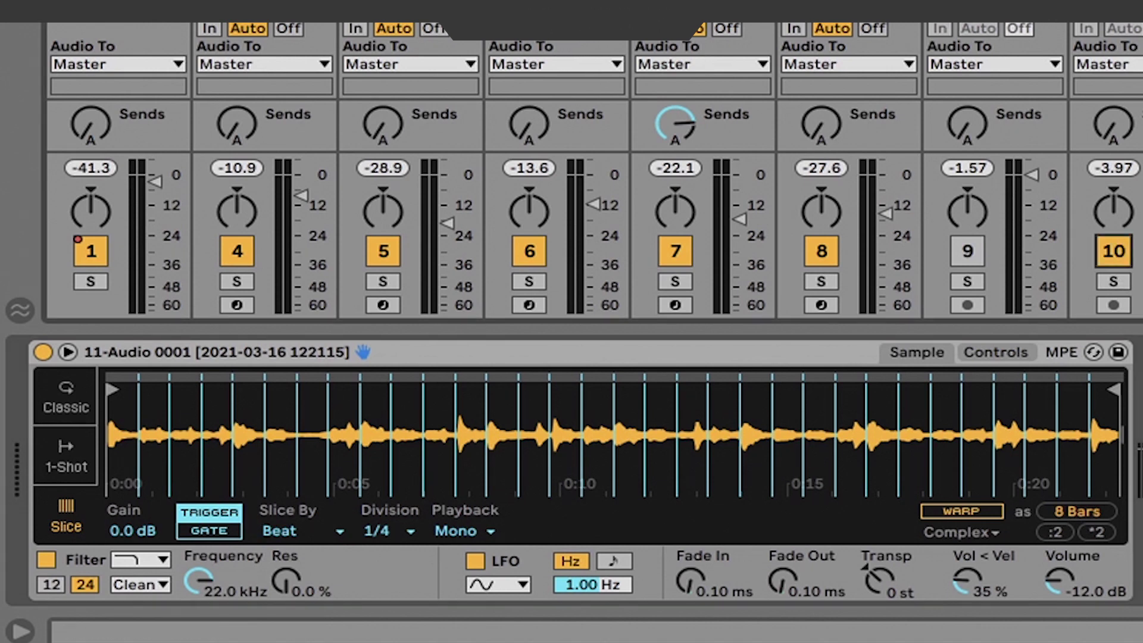